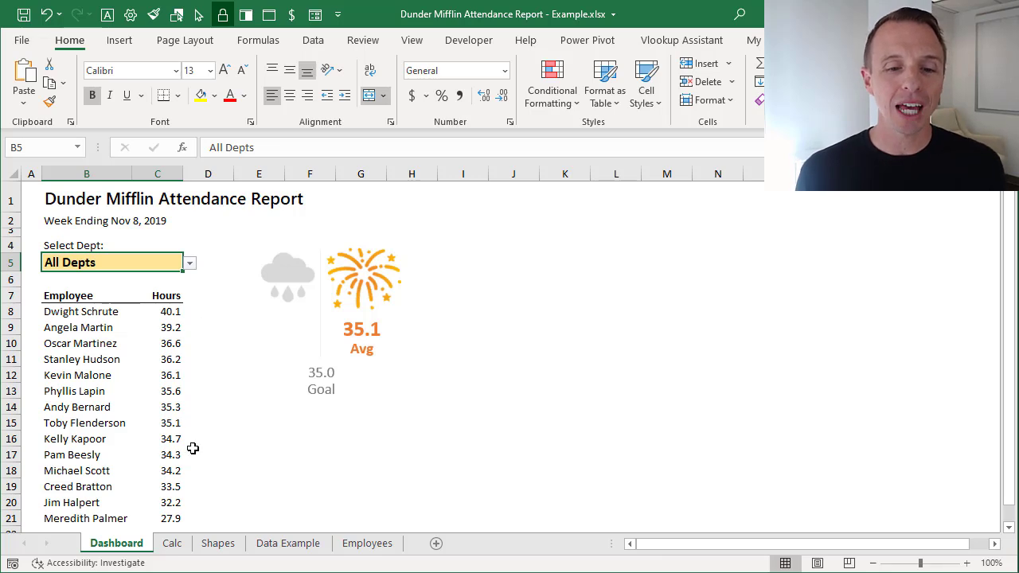
Step: Review the Calc sheet's A2 formula, then choose Admin in the Dashboard's B5 department drop-down
{"action": "left_click", "coordinate": [171, 543]}
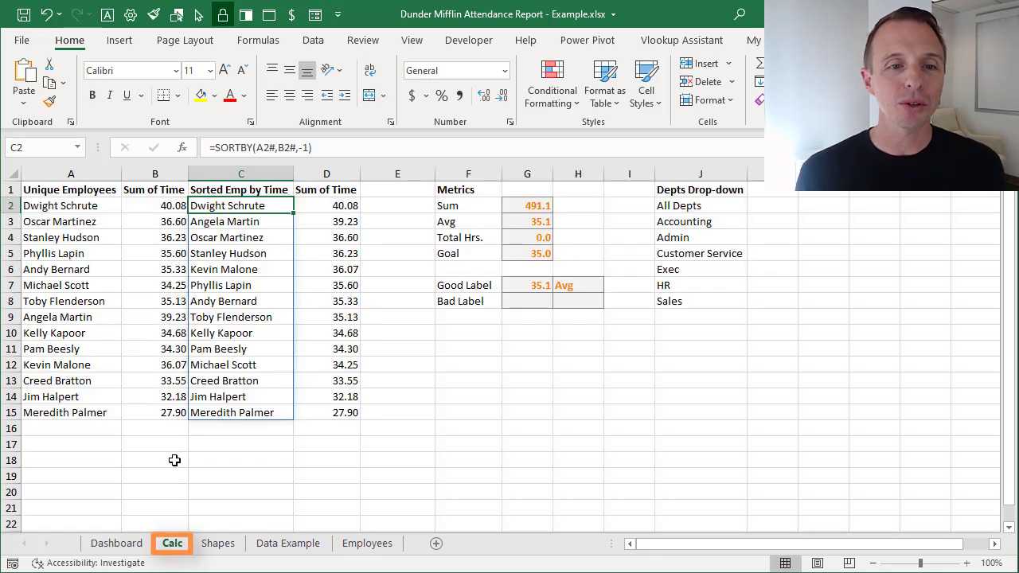
{"action": "left_click", "coordinate": [86, 206]}
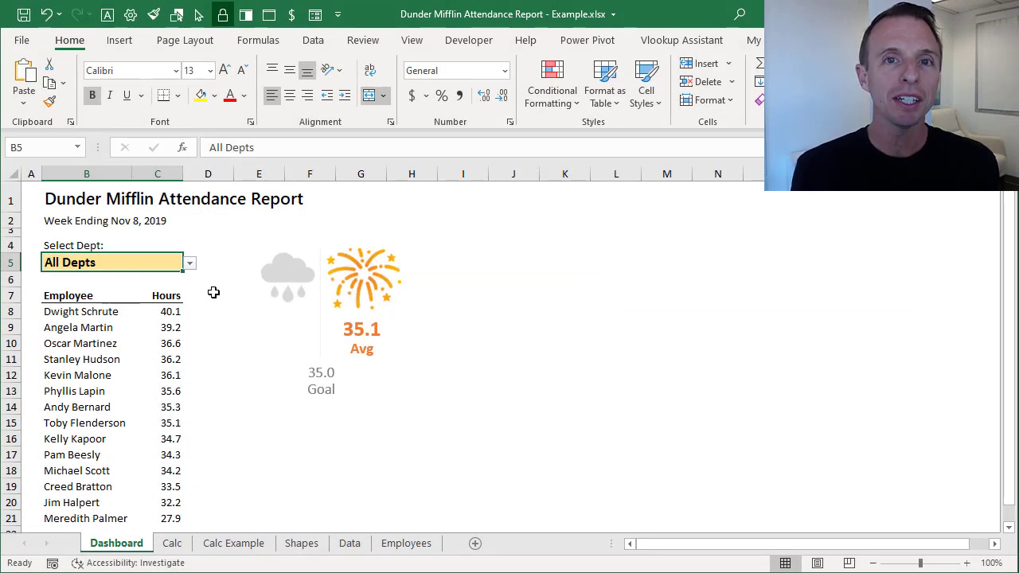
{"action": "left_click", "coordinate": [190, 263]}
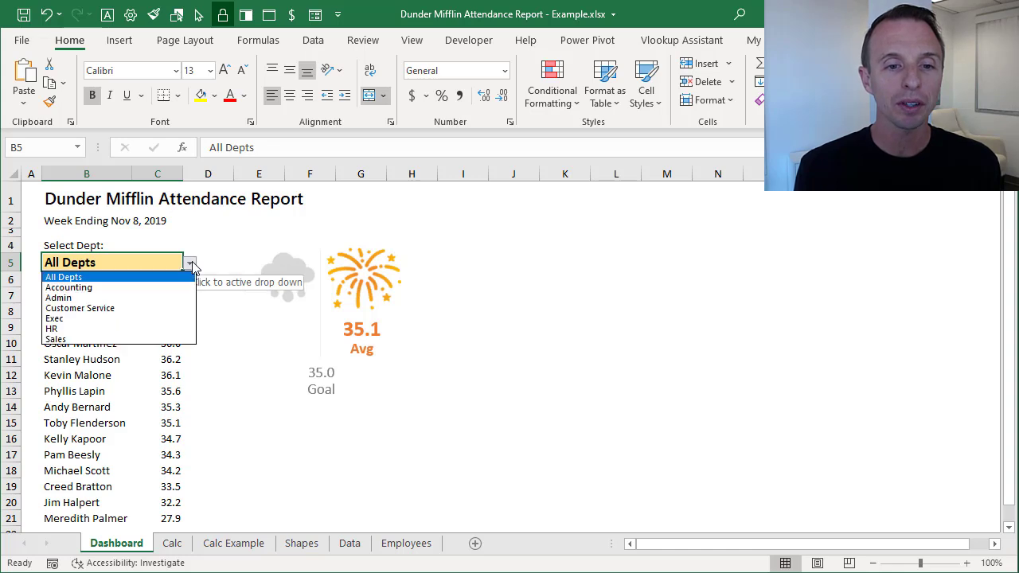
{"action": "left_click", "coordinate": [58, 298]}
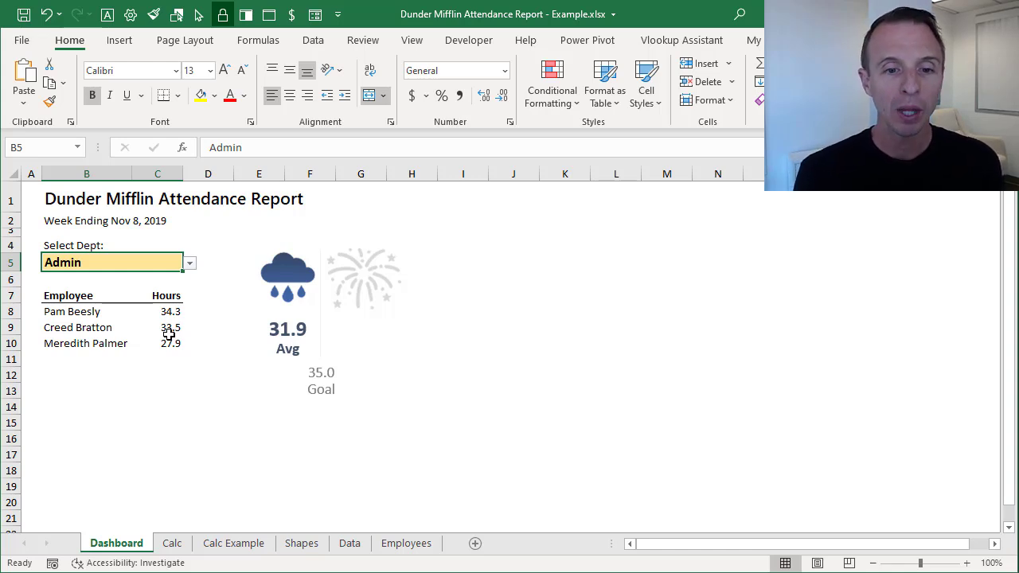
Step: View the A2 formula on Calc Example, which lists Admin's three employees, without changing it
{"action": "left_click", "coordinate": [244, 543]}
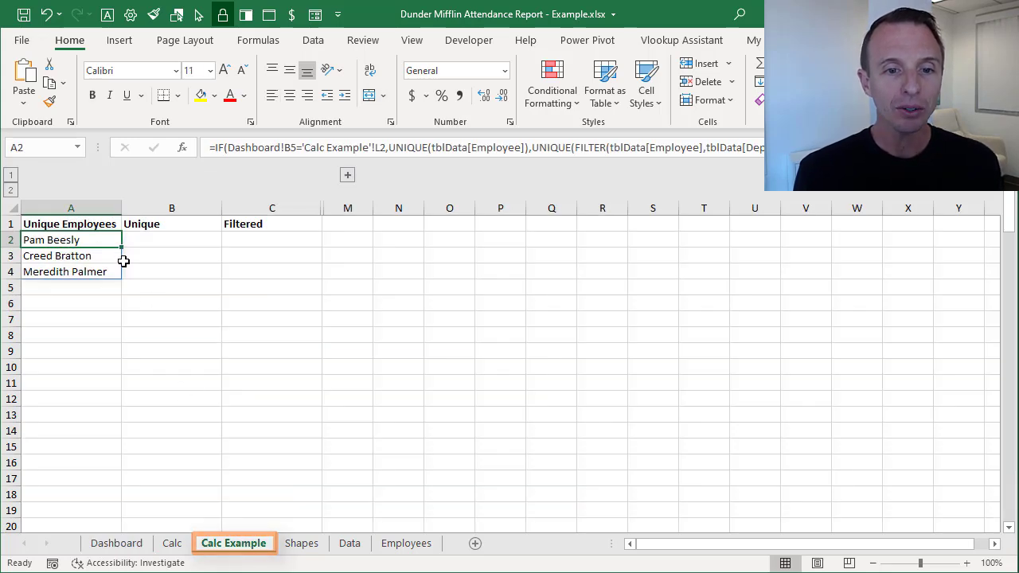
{"action": "key", "text": "F2"}
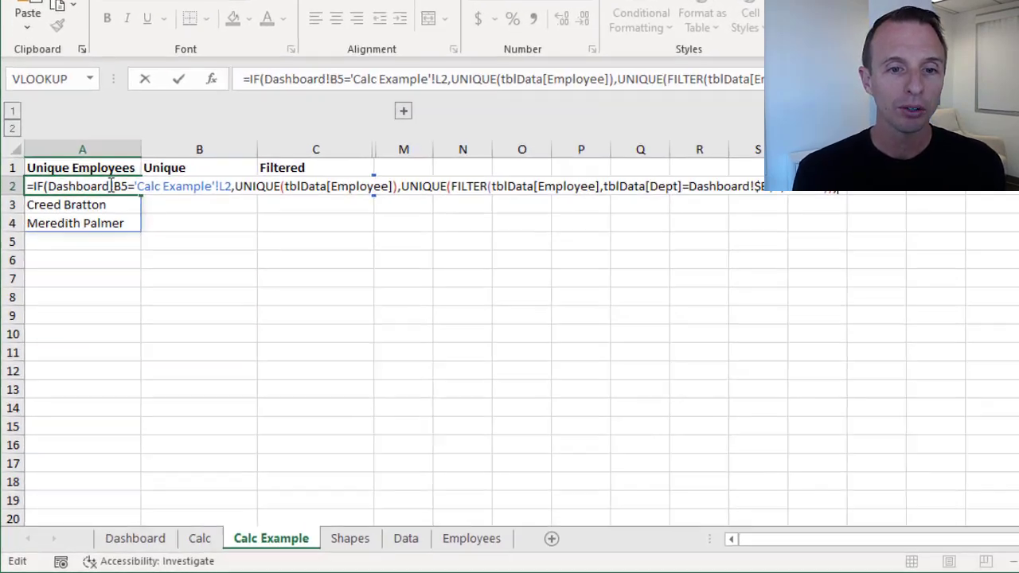
{"action": "key", "text": "ctrl+Return"}
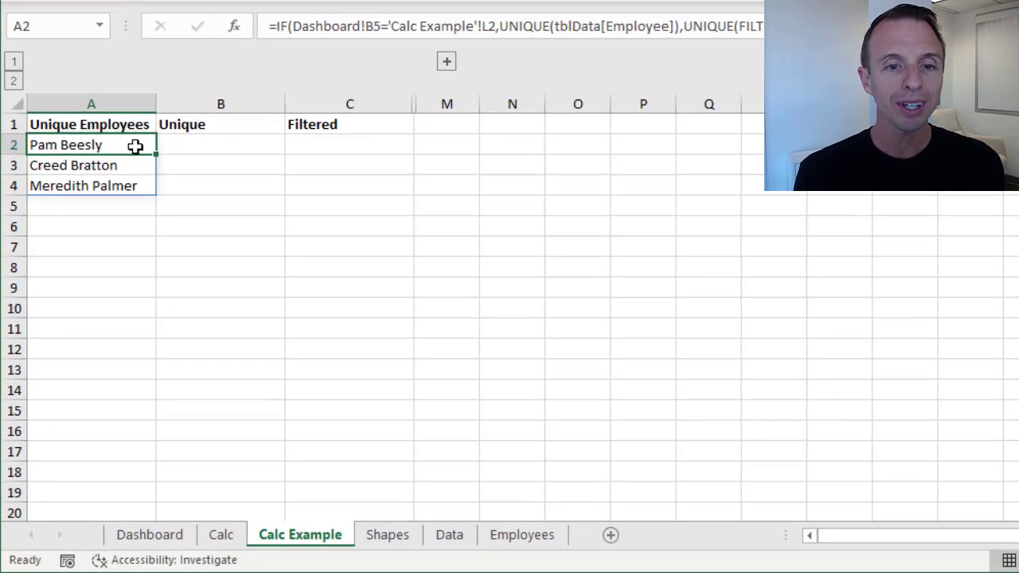
Step: Enter =UNIQUE(tblData[Employee]) in B2 so all 14 employee names spill down
{"action": "left_click", "coordinate": [203, 144]}
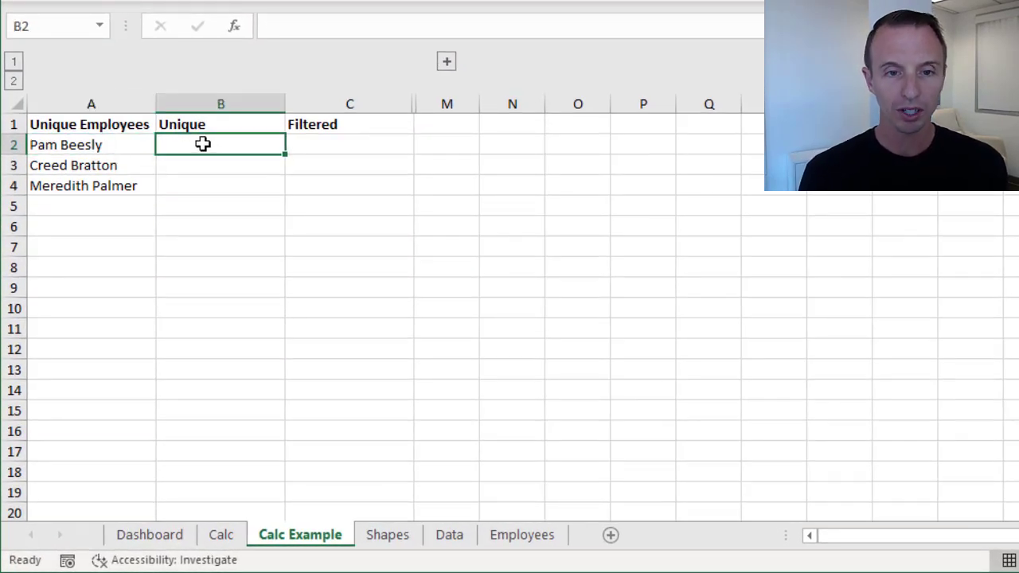
{"action": "type", "text": "=un"}
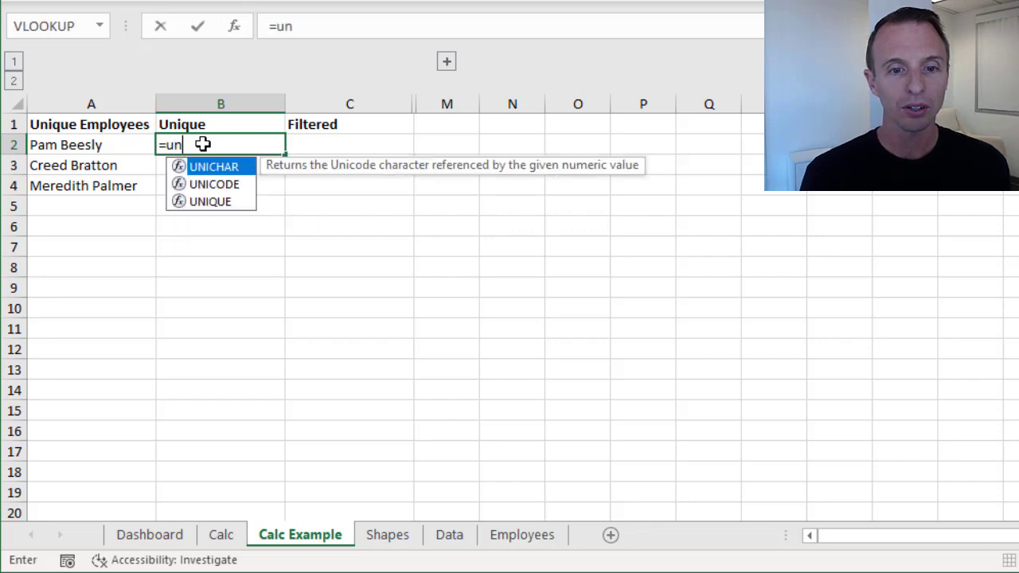
{"action": "key", "text": "Down"}
{"action": "key", "text": "Down"}
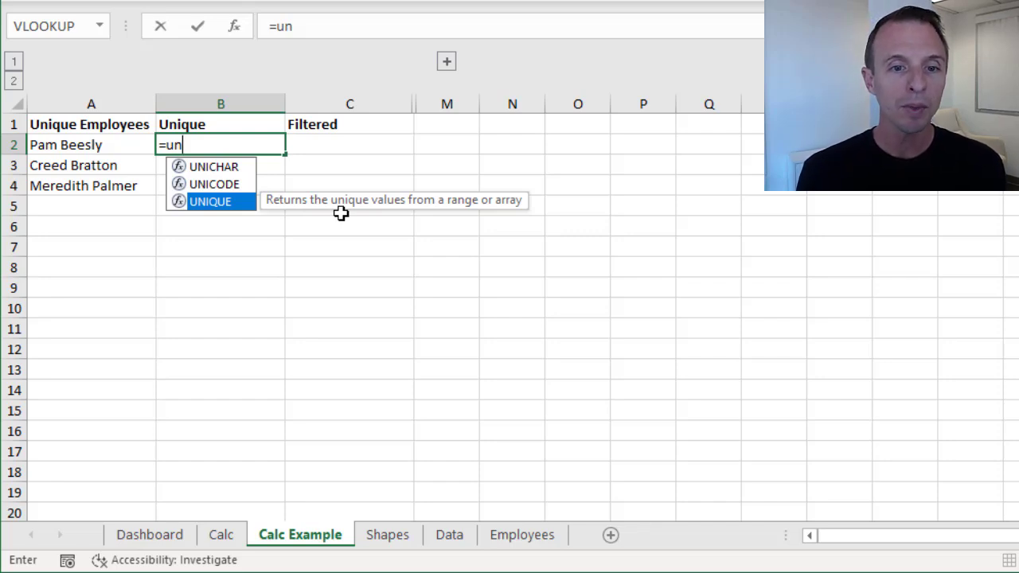
{"action": "key", "text": "Tab"}
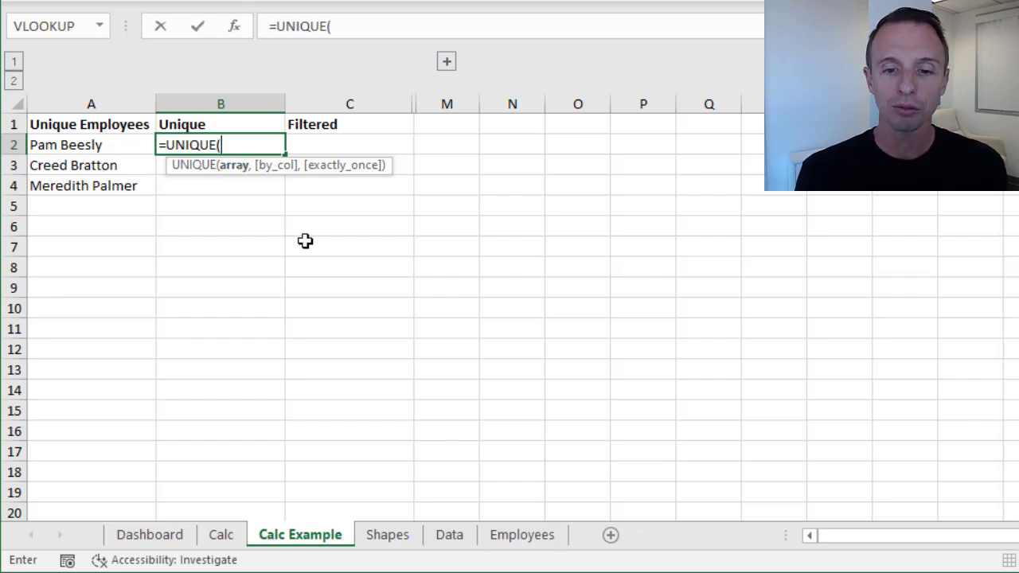
{"action": "left_click", "coordinate": [450, 535]}
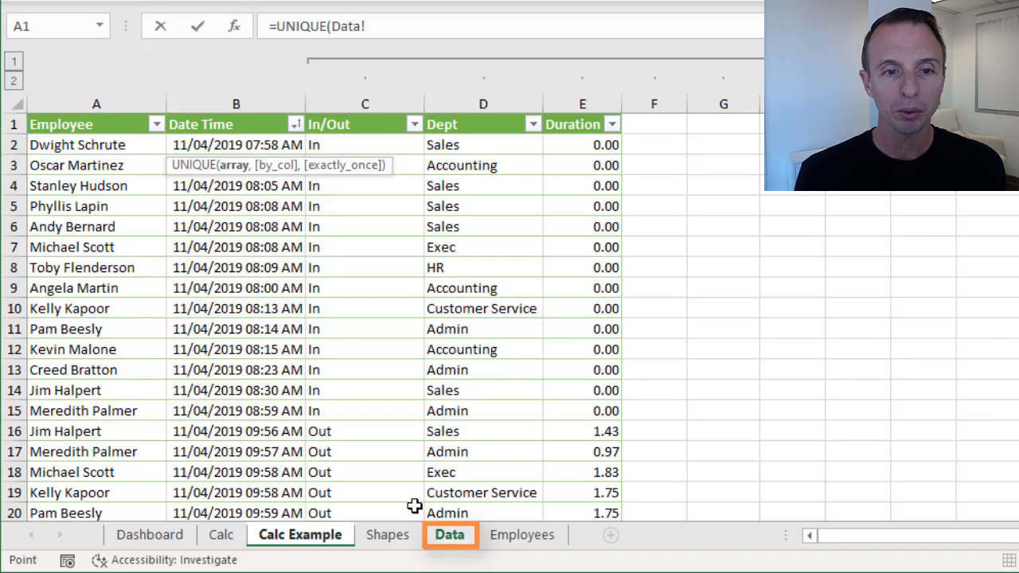
{"action": "left_click", "coordinate": [100, 118]}
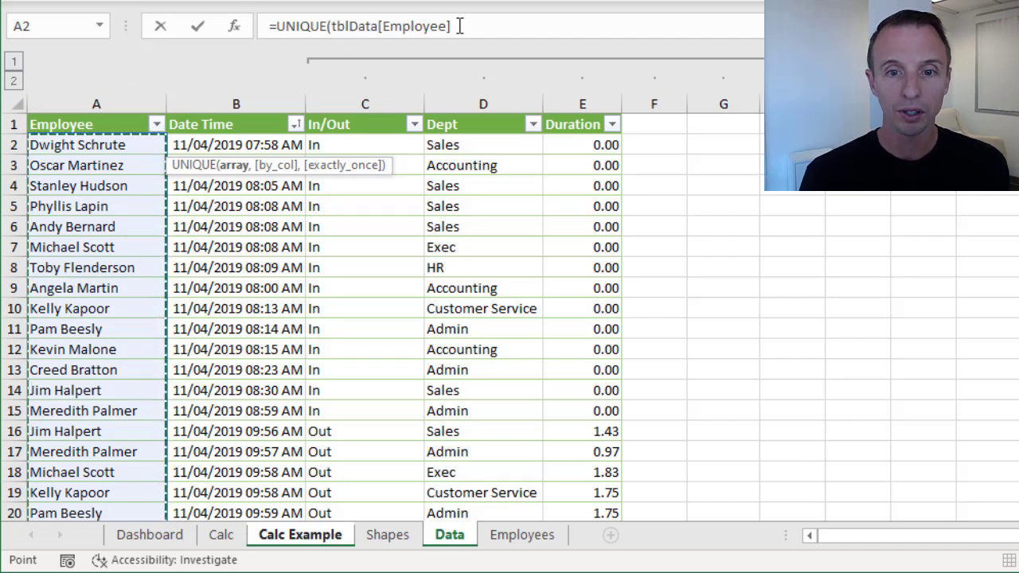
{"action": "type", "text": ")"}
{"action": "key", "text": "Return"}
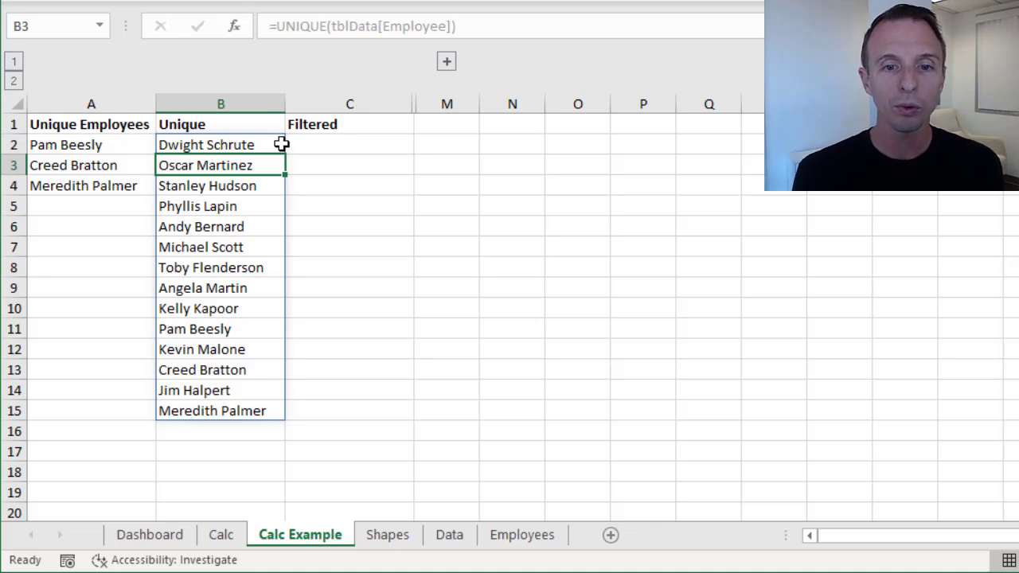
{"action": "left_click", "coordinate": [325, 143]}
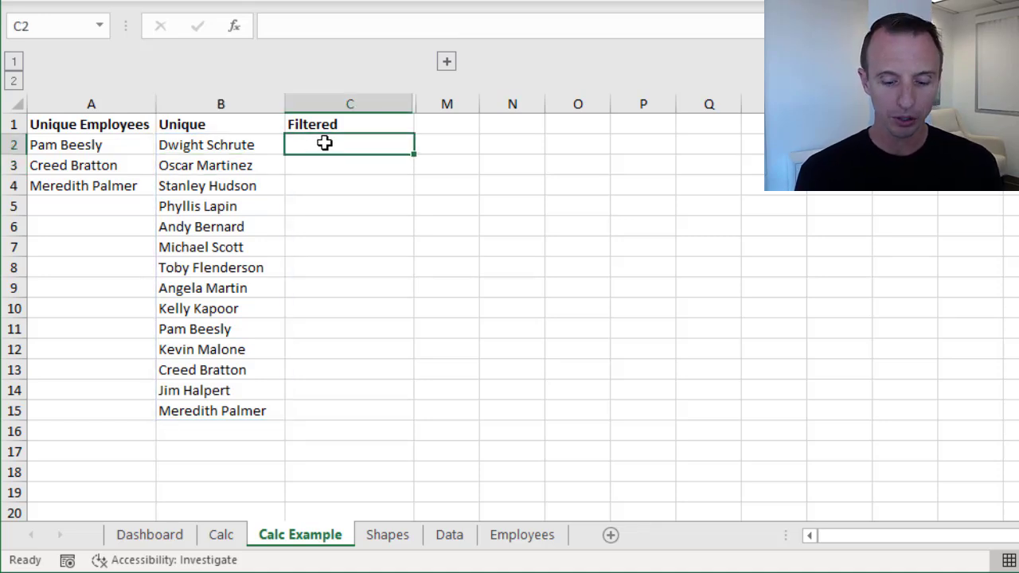
Step: Start =FILTER(tblData[Employee], in C2, leaving the include argument to be built
{"action": "type", "text": "=fil"}
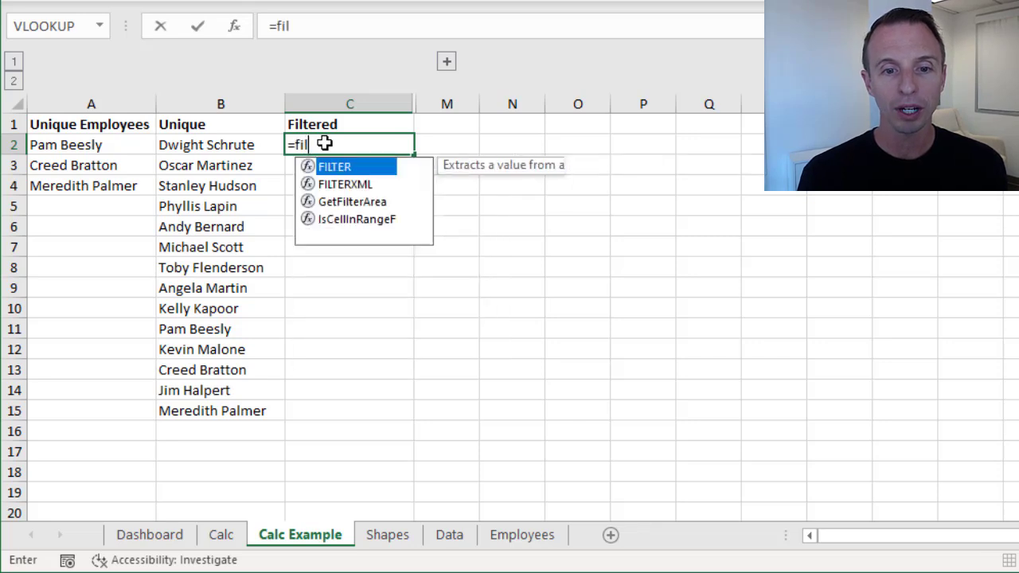
{"action": "key", "text": "Tab"}
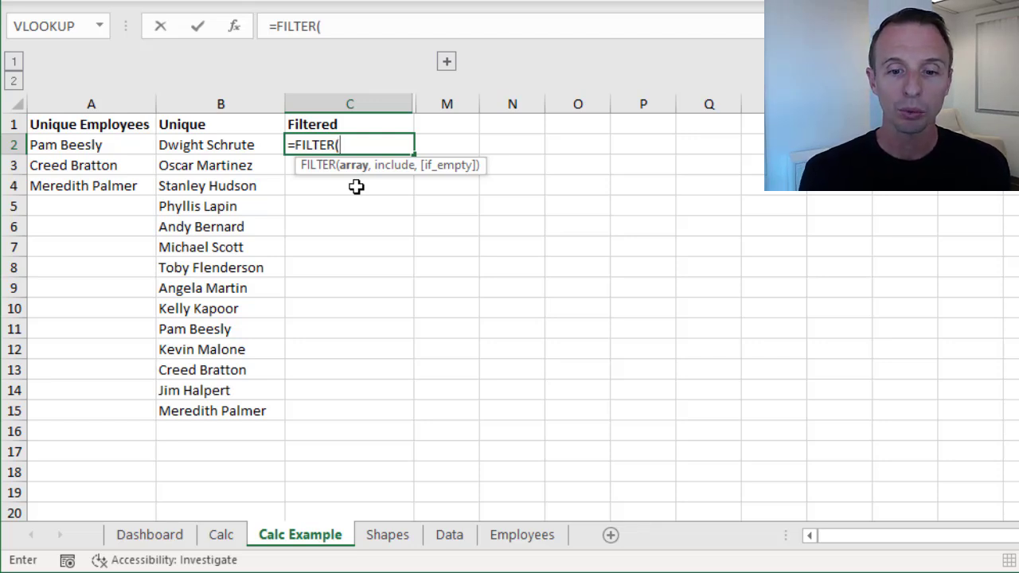
{"action": "left_click", "coordinate": [449, 534]}
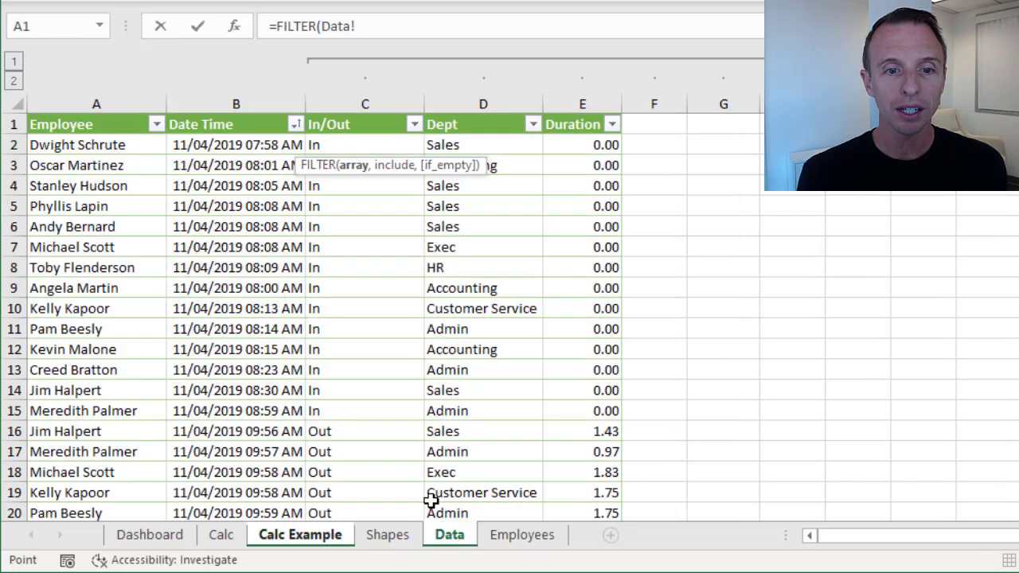
{"action": "left_click", "coordinate": [108, 118]}
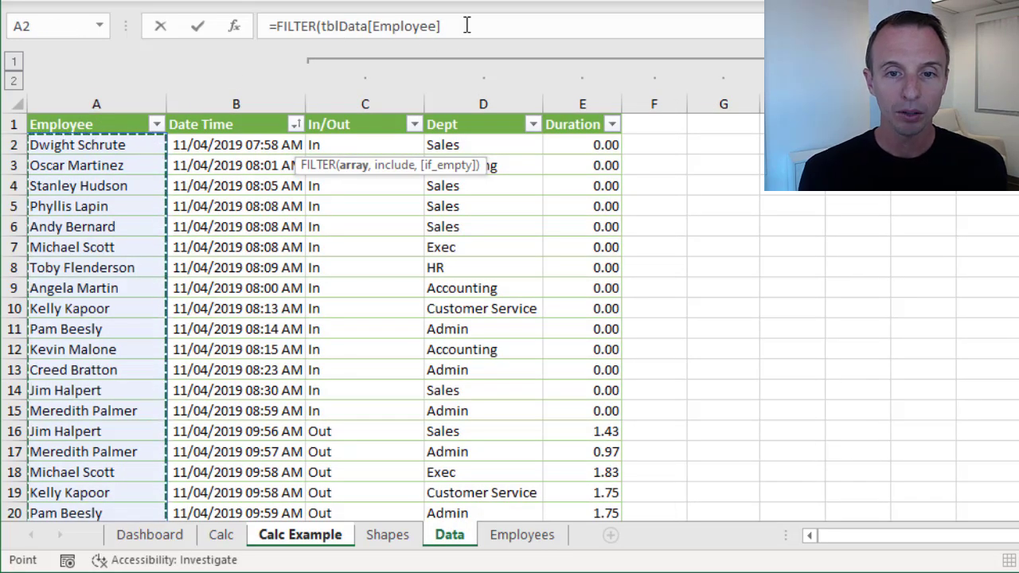
{"action": "type", "text": ","}
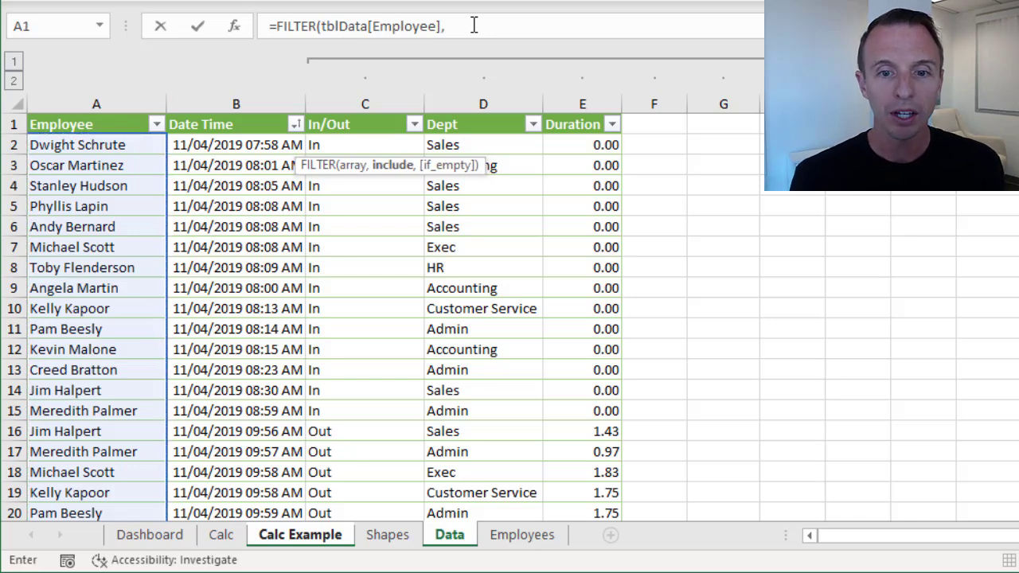
{"action": "left_click", "coordinate": [308, 541]}
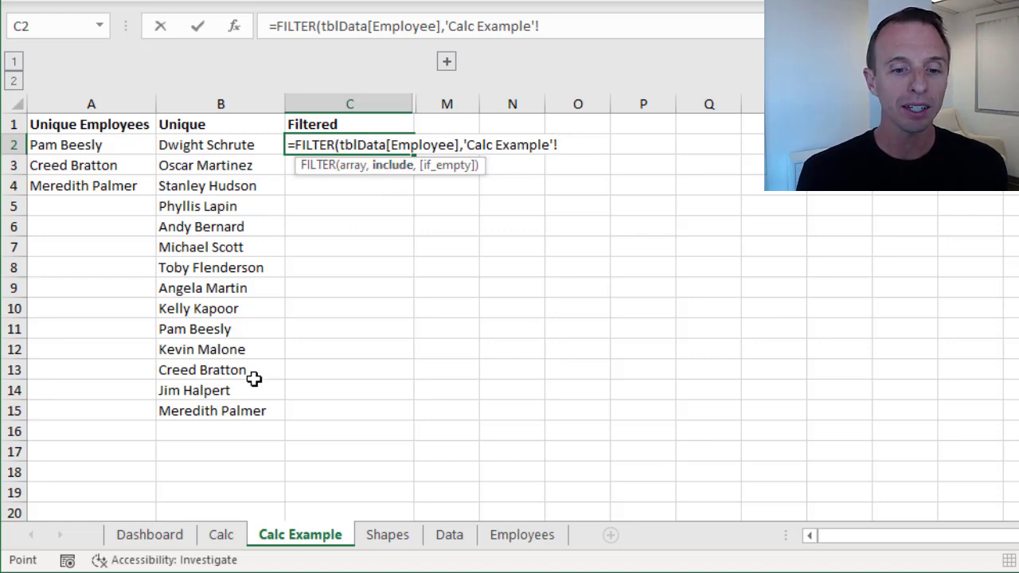
Step: Set the FILTER include condition to Dashboard!B5=tblData[Dept]
{"action": "left_click", "coordinate": [151, 534]}
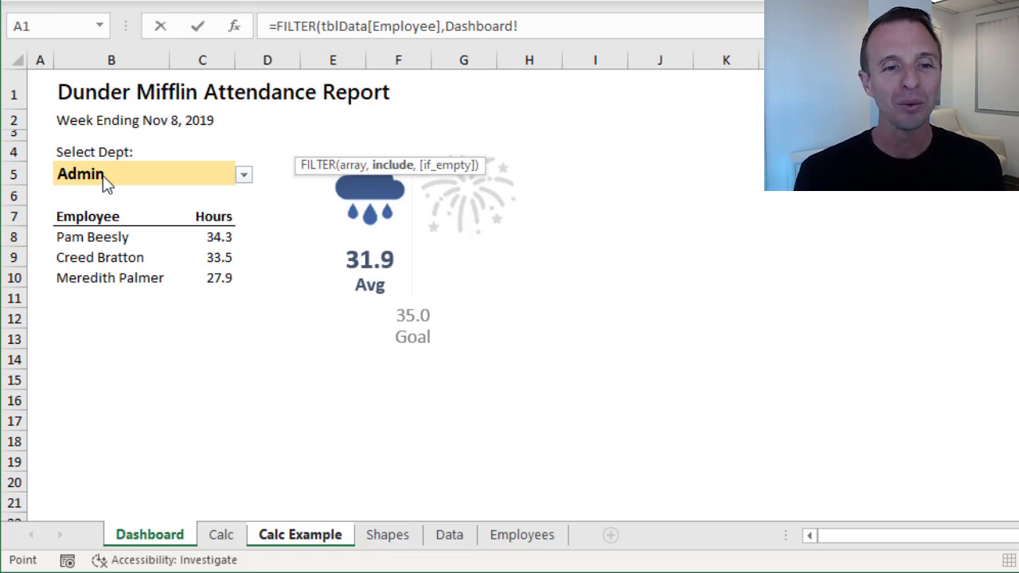
{"action": "left_click", "coordinate": [82, 197]}
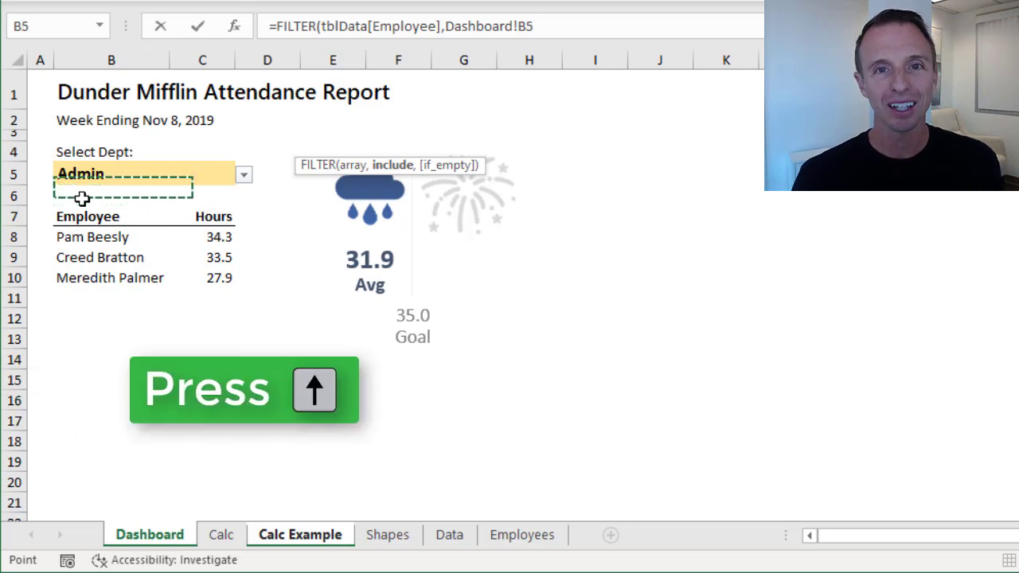
{"action": "key", "text": "Up"}
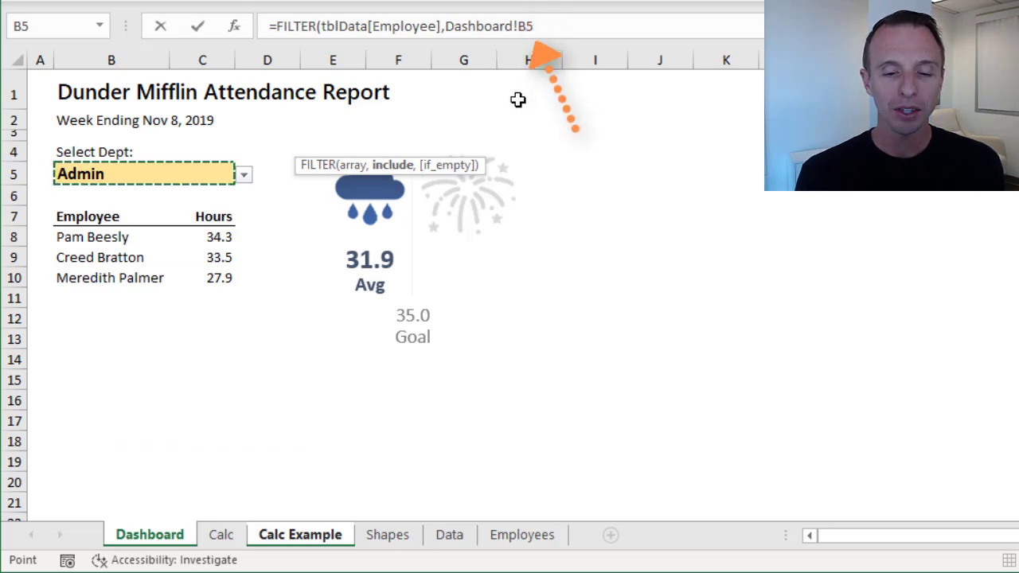
{"action": "type", "text": "="}
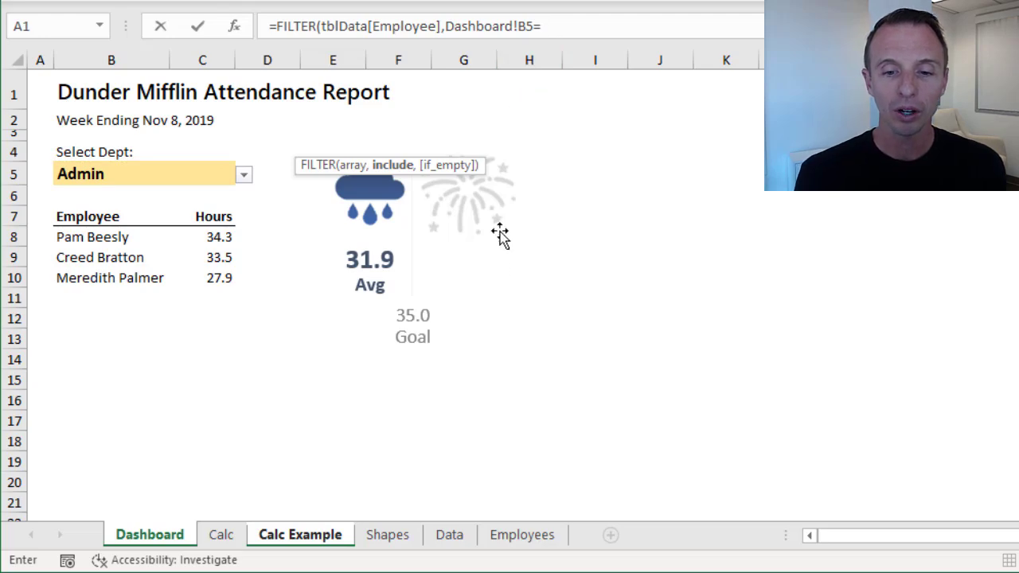
{"action": "left_click", "coordinate": [450, 535]}
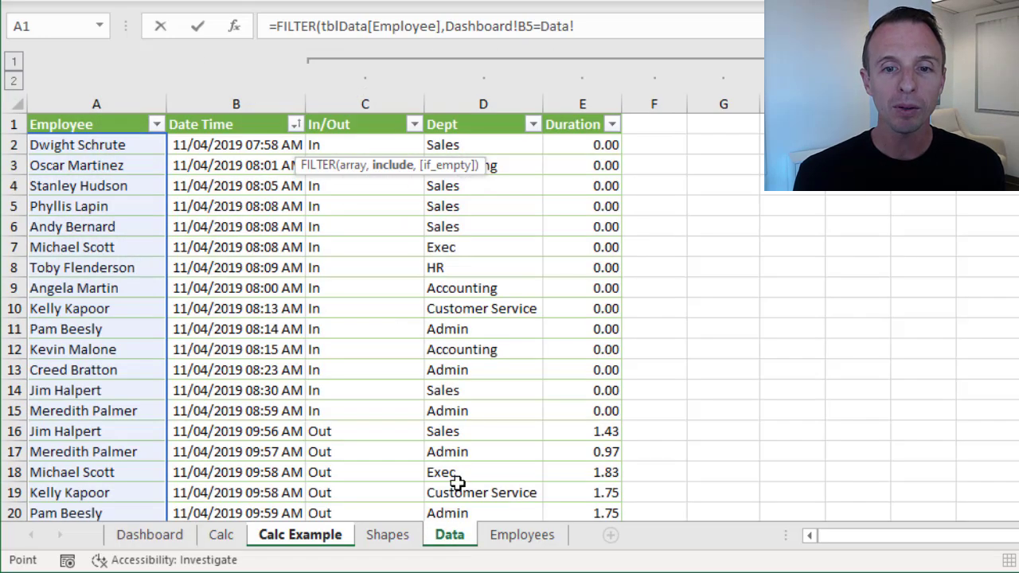
{"action": "left_click", "coordinate": [481, 114]}
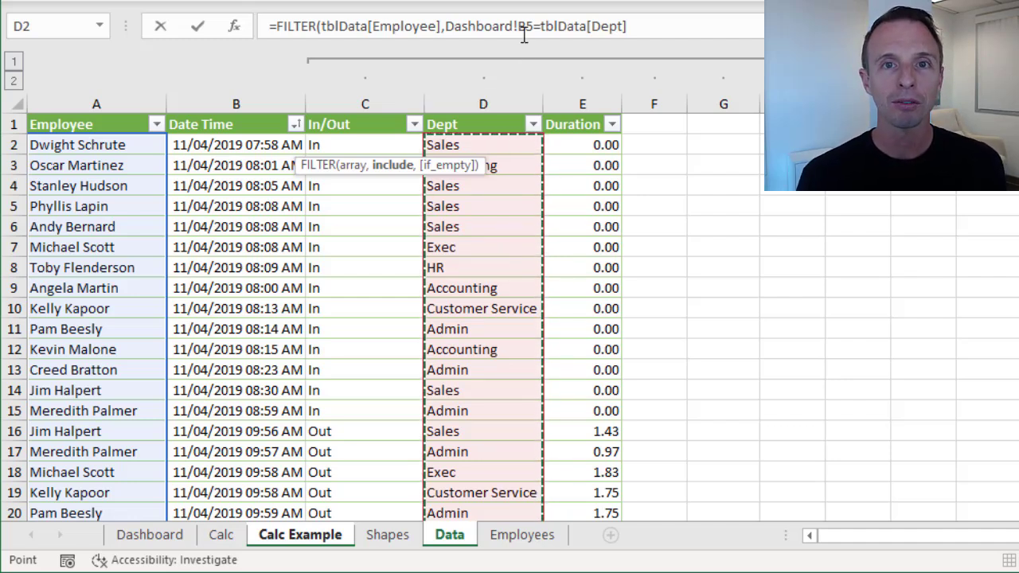
Step: Add "Empty" as the if_empty result and close the FILTER formula
{"action": "left_click", "coordinate": [643, 27]}
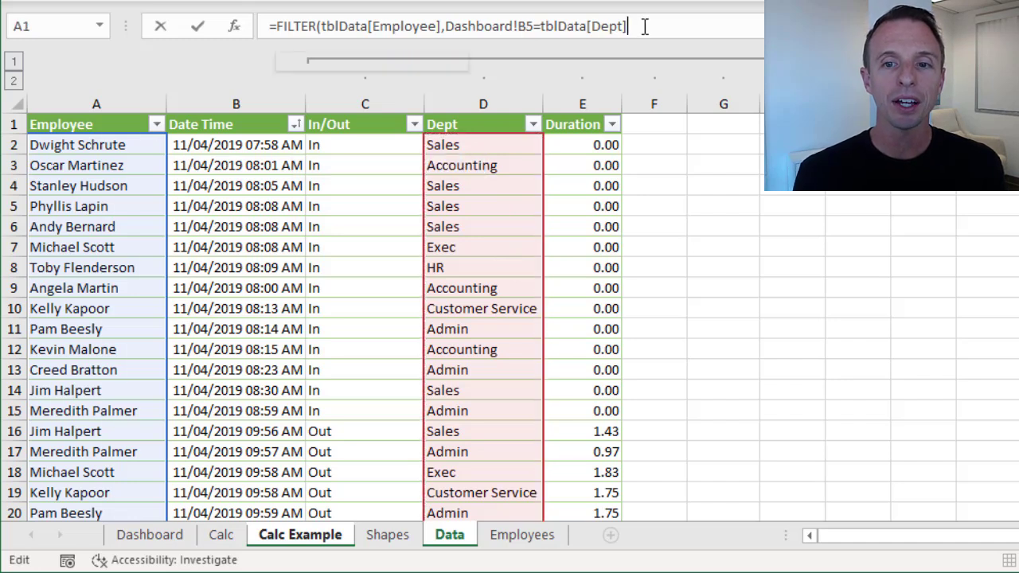
{"action": "type", "text": ",\""}
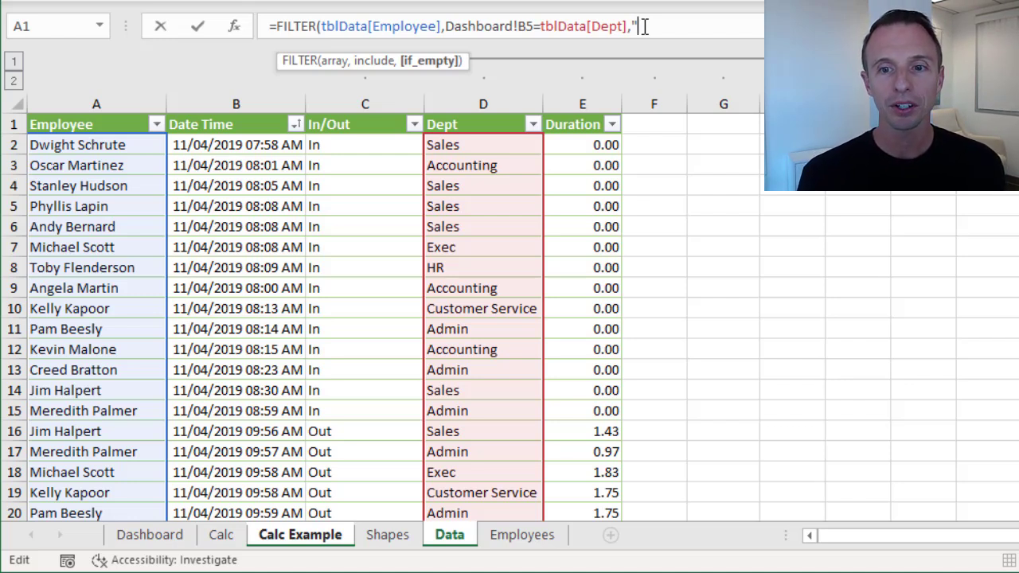
{"action": "type", "text": "Empt"}
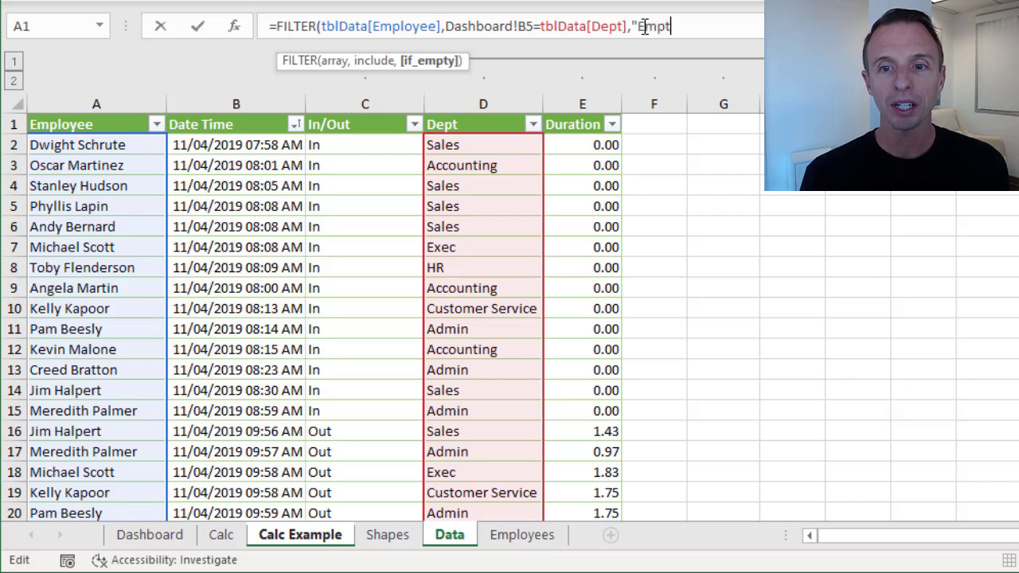
{"action": "type", "text": "y\""}
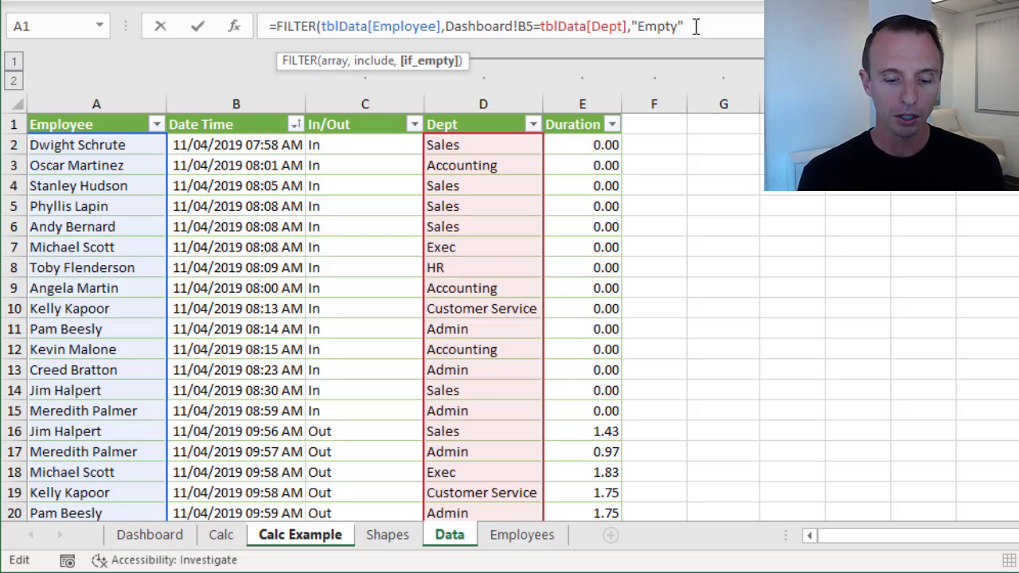
{"action": "type", "text": ")"}
{"action": "key", "text": "Return"}
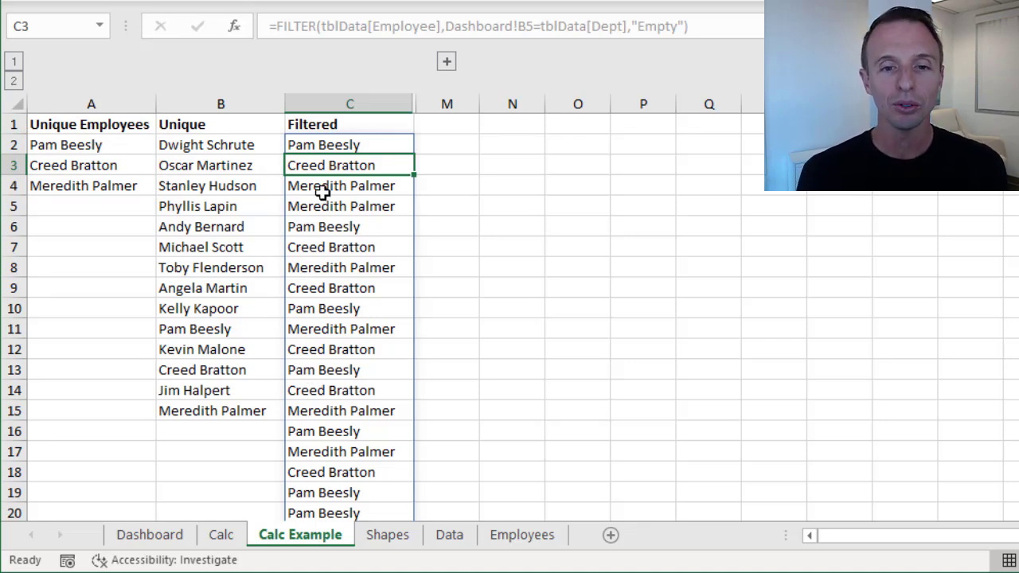
Step: Wrap C2's FILTER formula in UNIQUE so each Admin employee appears only once
{"action": "left_click", "coordinate": [324, 143]}
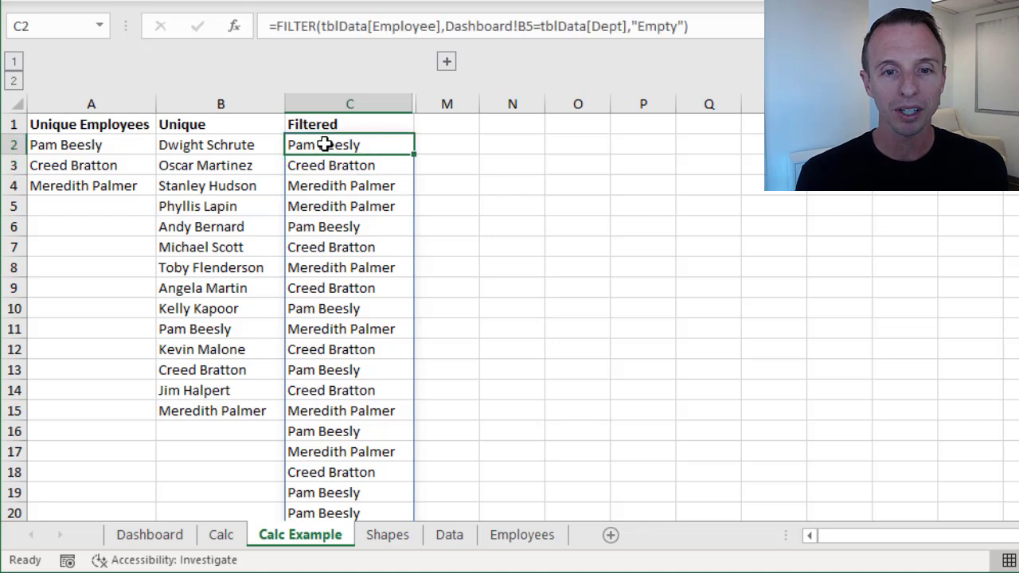
{"action": "double_click", "coordinate": [324, 143]}
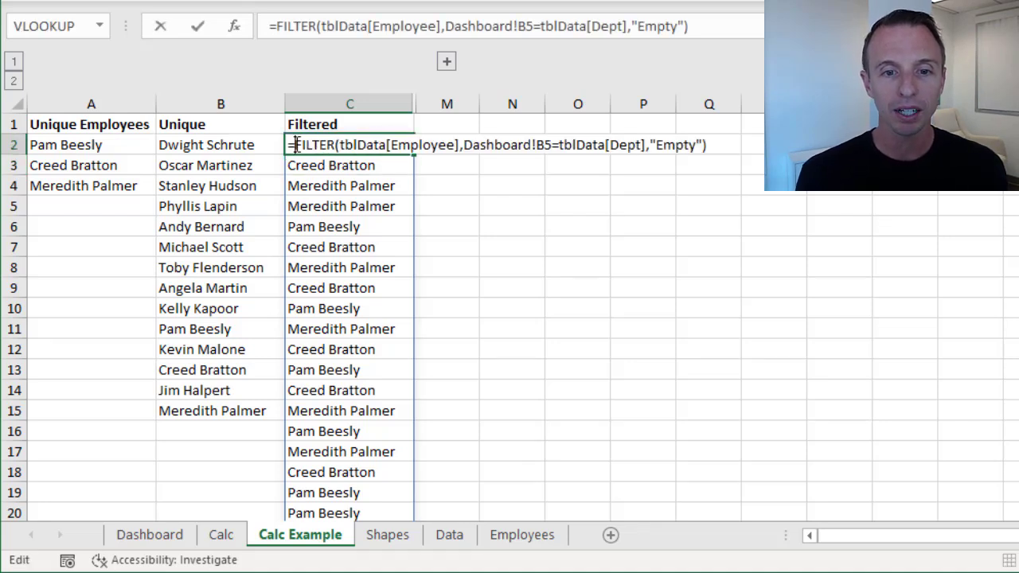
{"action": "type", "text": "uniqu"}
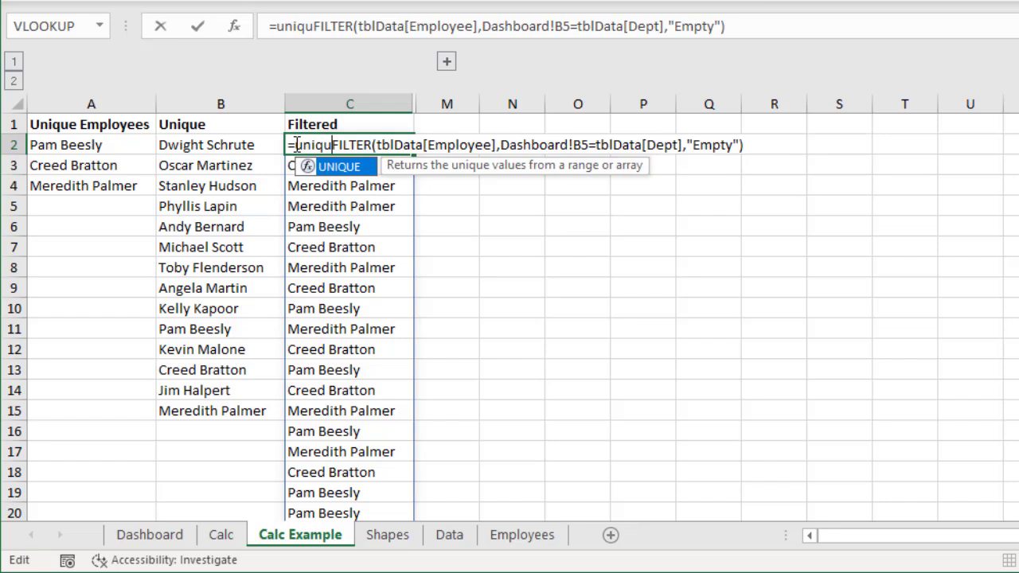
{"action": "key", "text": "Tab"}
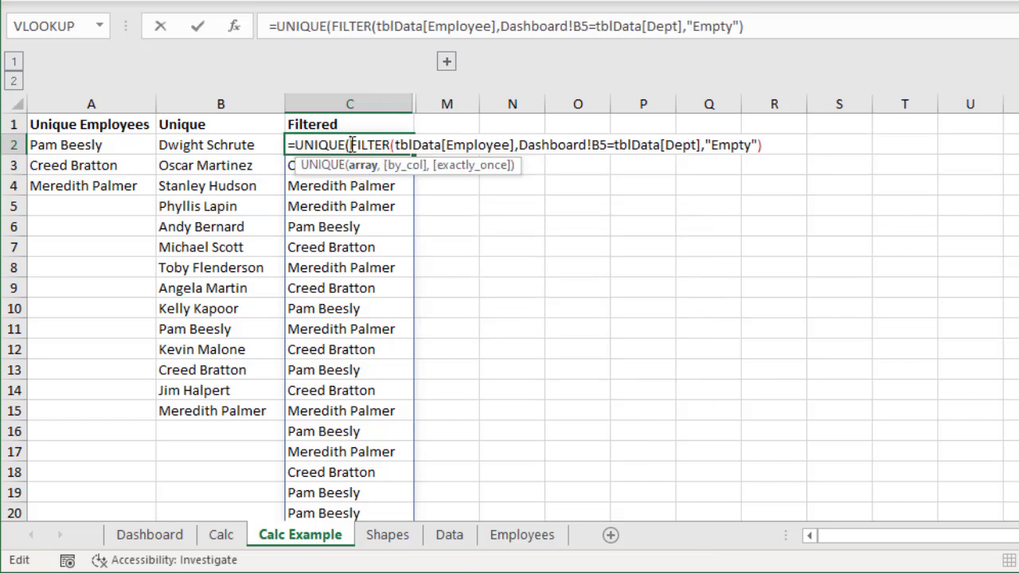
{"action": "left_click", "coordinate": [767, 145]}
{"action": "type", "text": ")"}
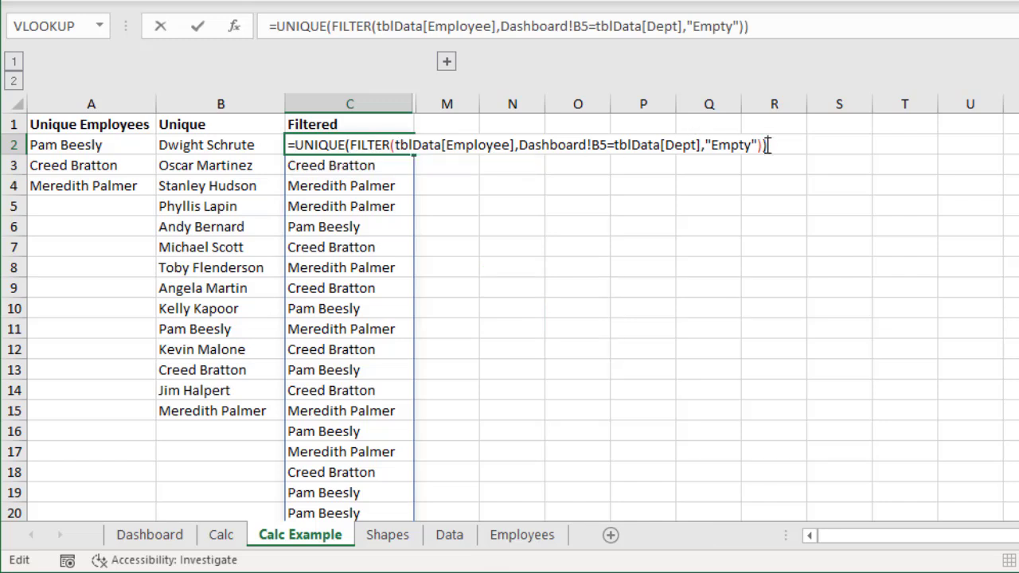
{"action": "key", "text": "Return"}
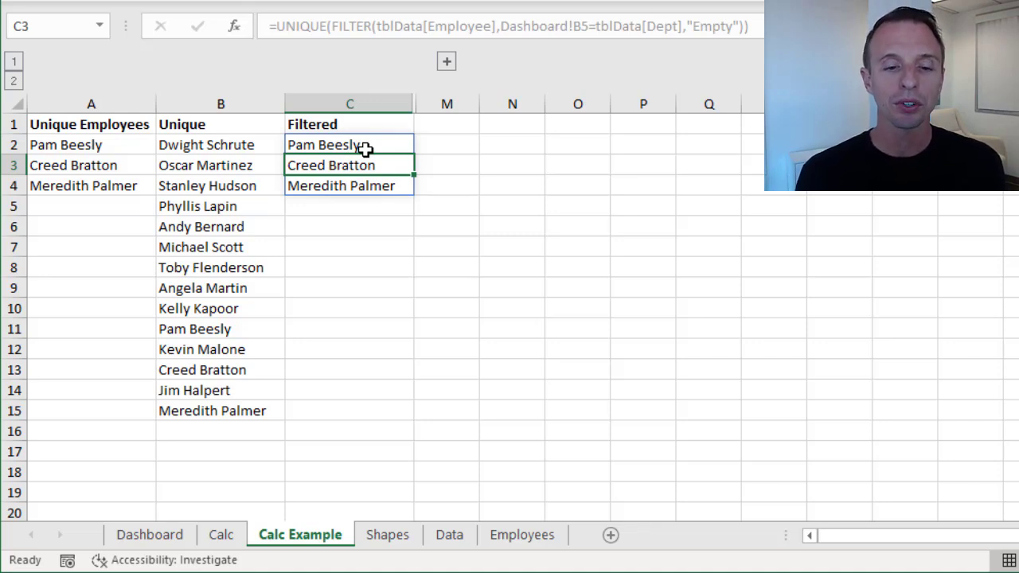
Step: Switch the Dashboard department to All Depts, then review C2 on Calc Example and the Data sheet
{"action": "left_click", "coordinate": [164, 536]}
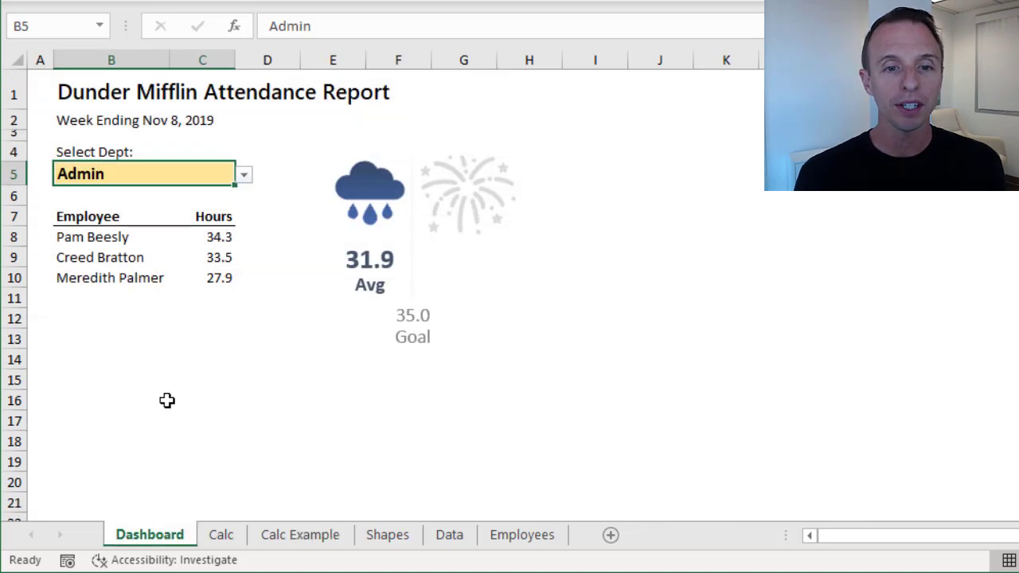
{"action": "left_click", "coordinate": [244, 175]}
{"action": "left_click", "coordinate": [184, 193]}
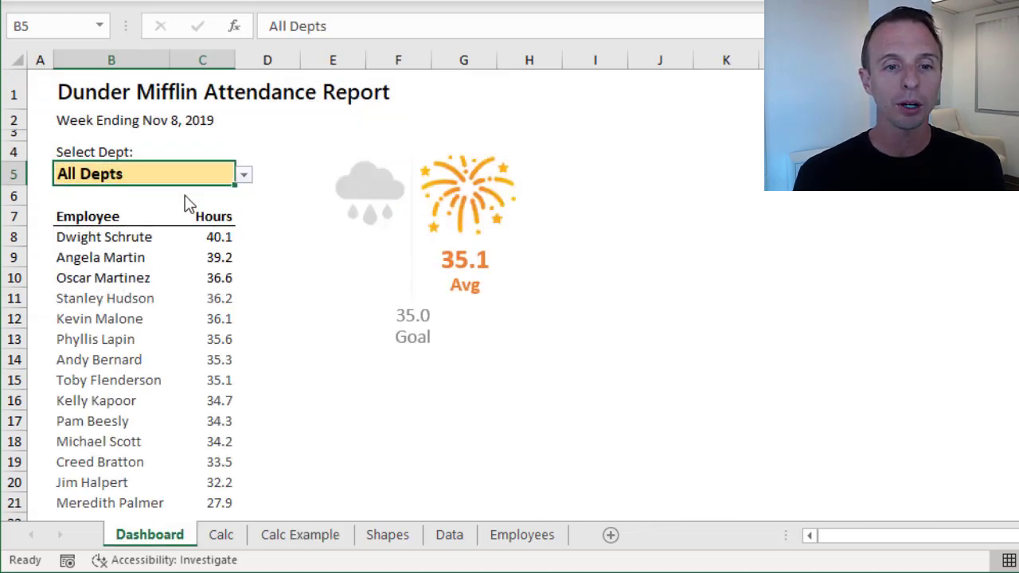
{"action": "left_click", "coordinate": [285, 538]}
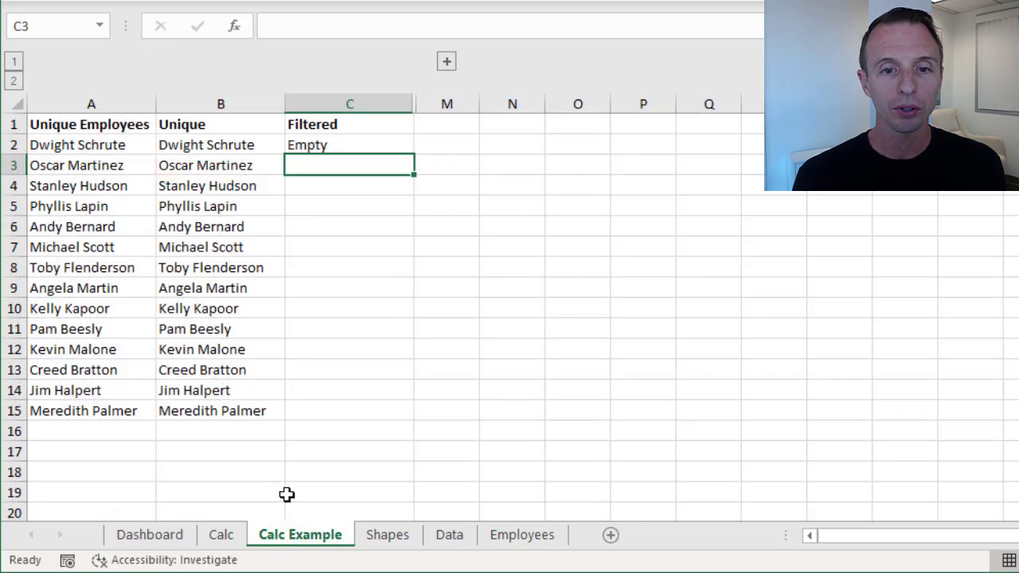
{"action": "left_click", "coordinate": [337, 144]}
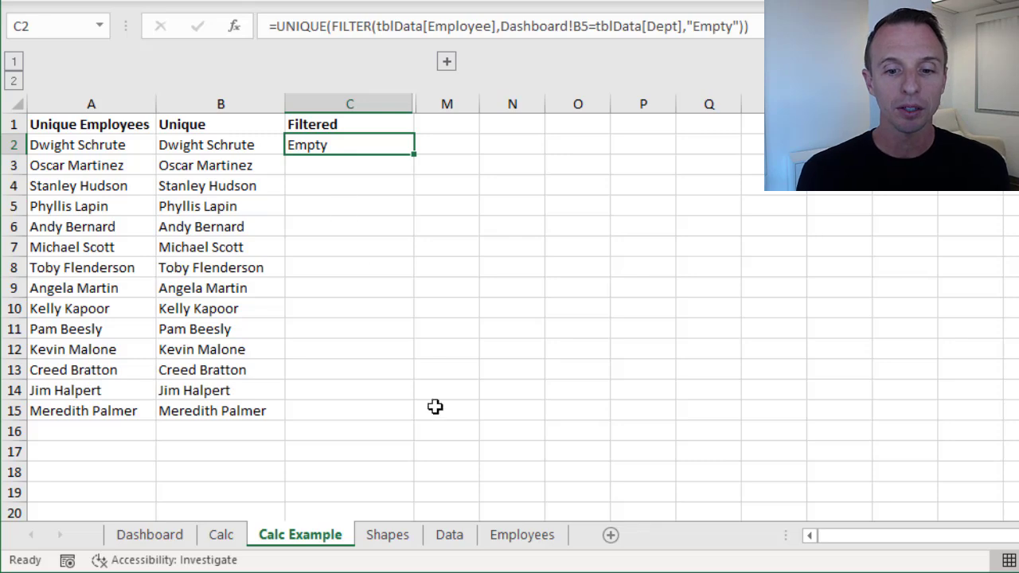
{"action": "left_click", "coordinate": [454, 535]}
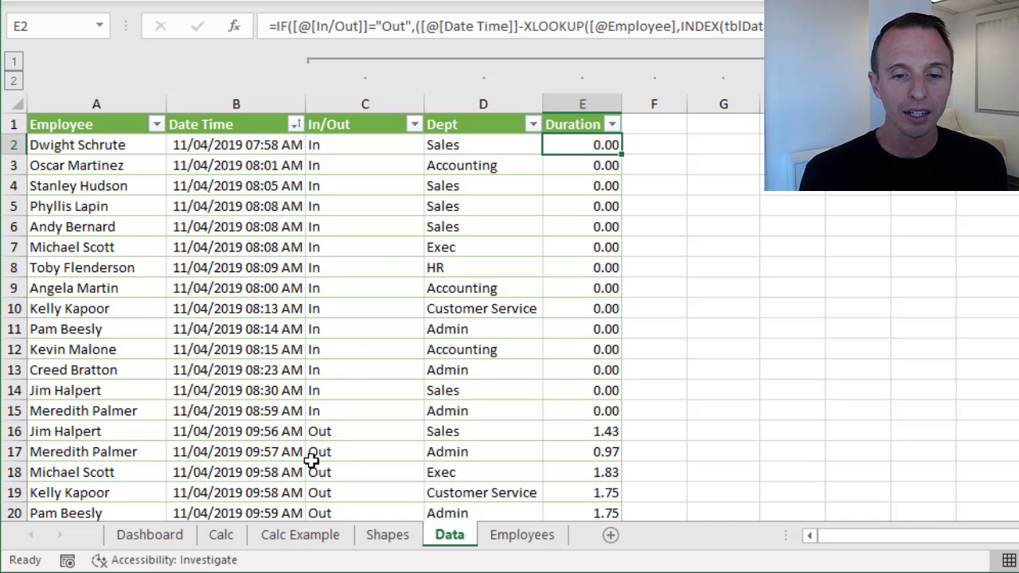
Step: Insert an IF function at the start of C2's formula on Calc Example
{"action": "left_click", "coordinate": [293, 535]}
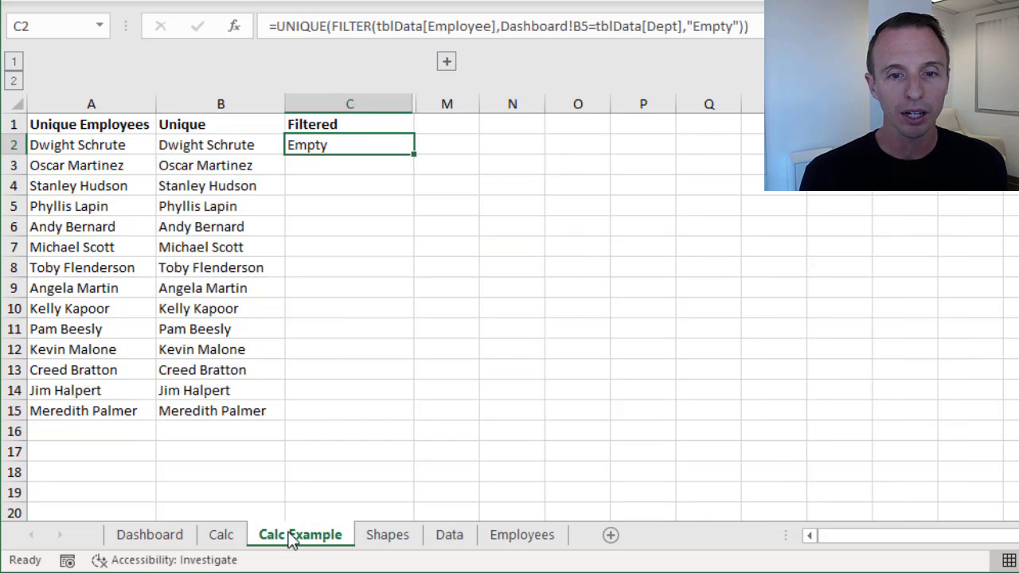
{"action": "key", "text": "F2"}
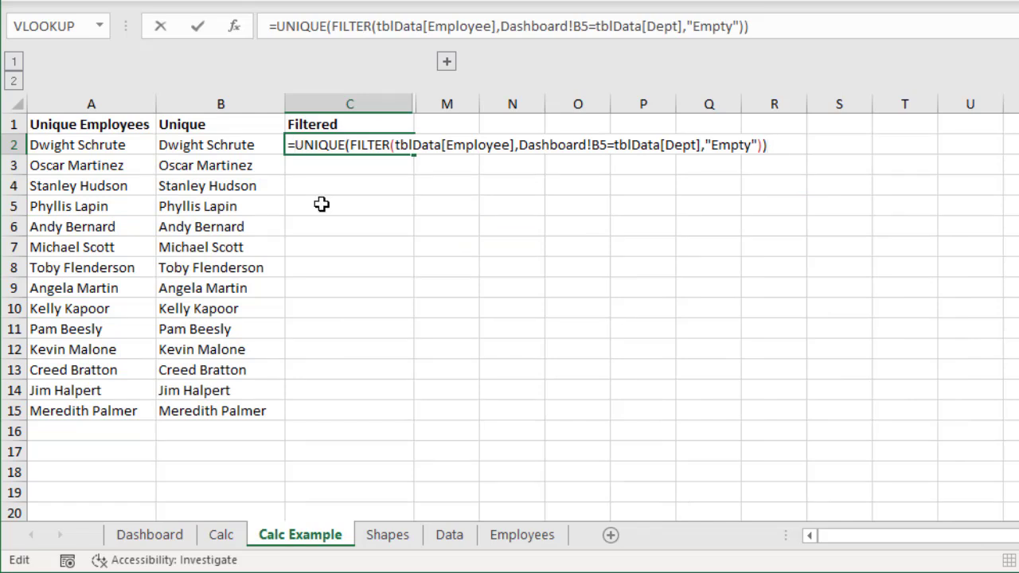
{"action": "type", "text": "if"}
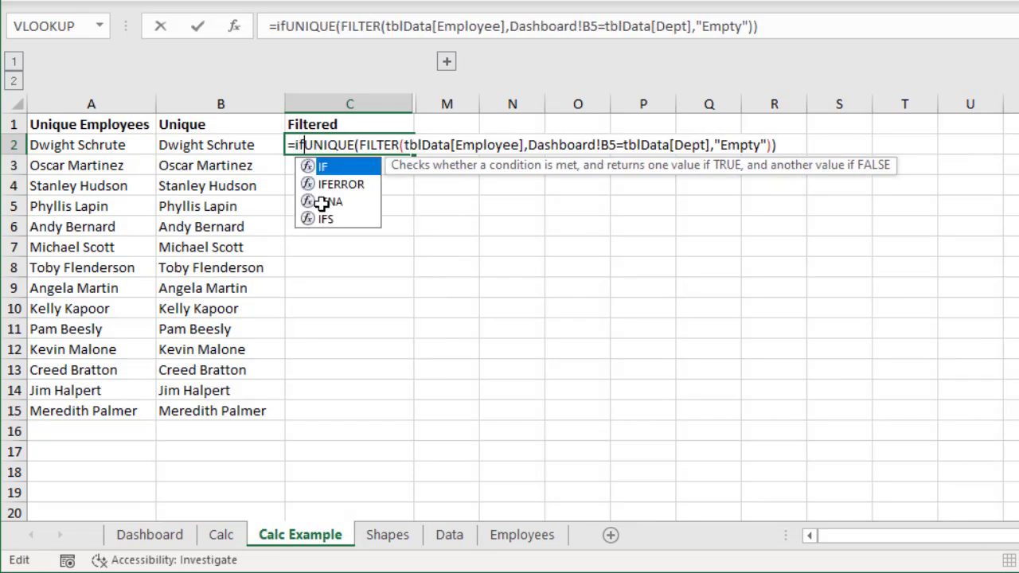
{"action": "key", "text": "Tab"}
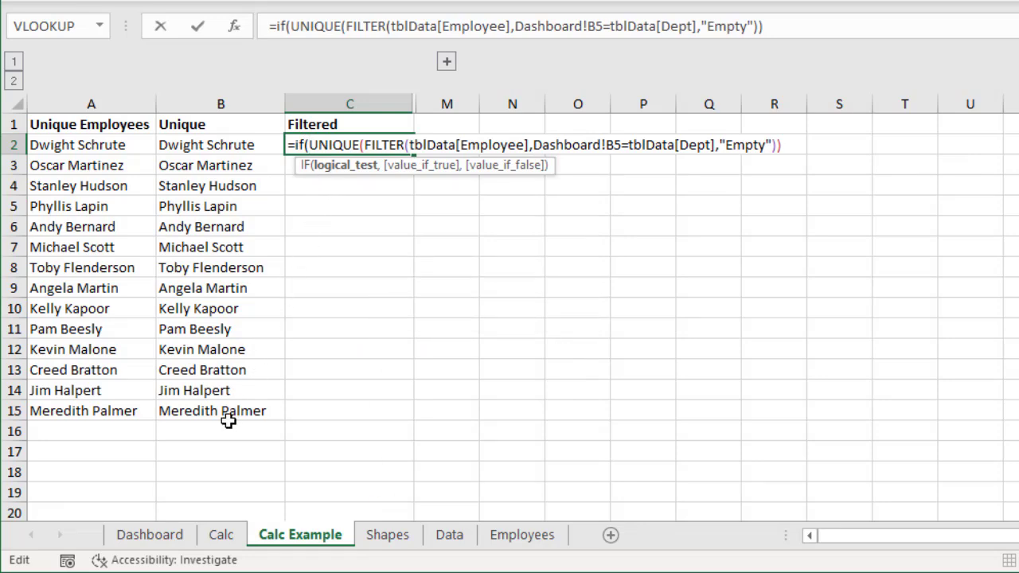
Step: Make the IF test Dashboard!B5=Calc!J2, the All Depts entry
{"action": "left_click", "coordinate": [165, 542]}
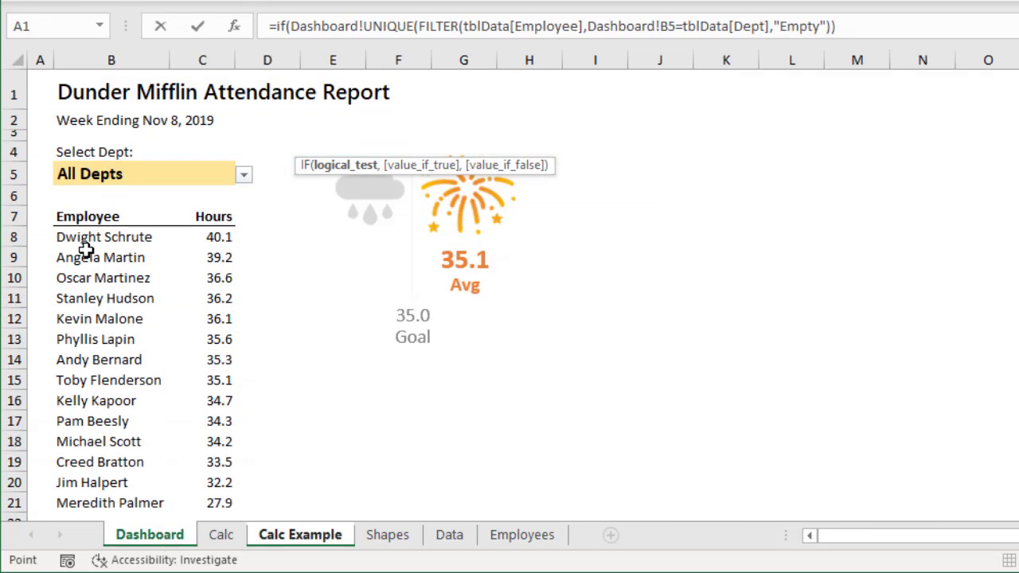
{"action": "left_click", "coordinate": [77, 198]}
{"action": "key", "text": "Up"}
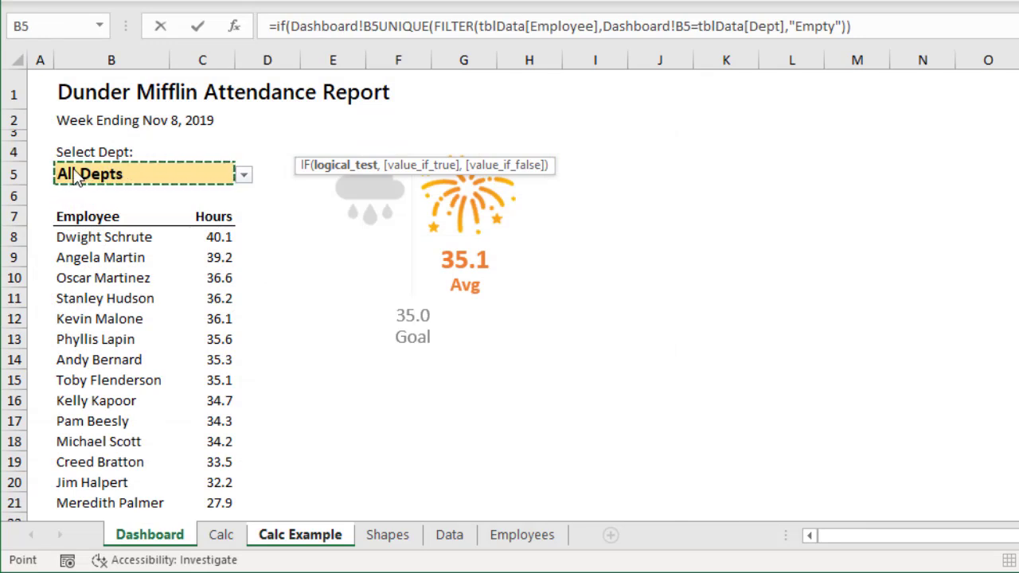
{"action": "type", "text": "=Calc!"}
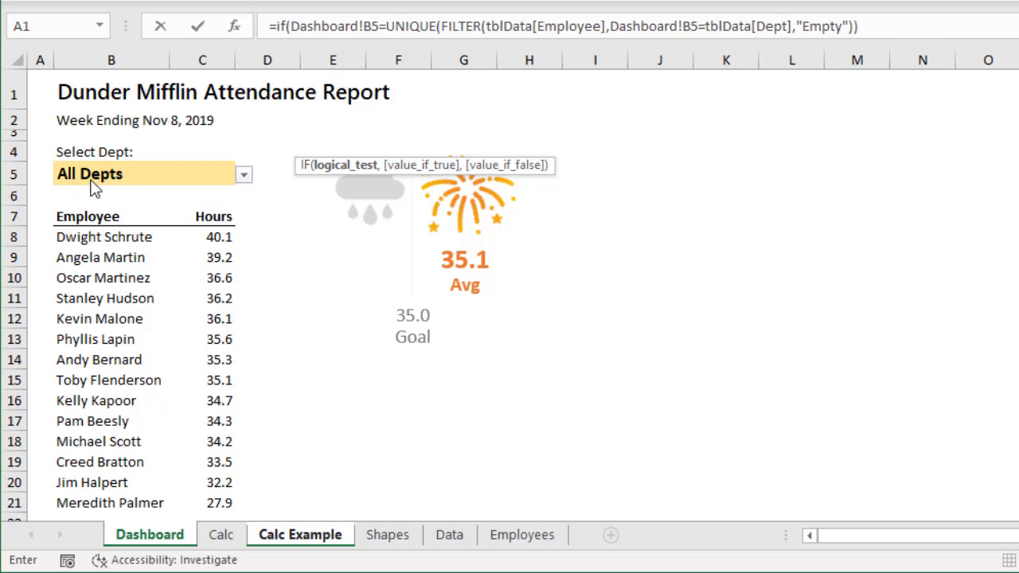
{"action": "left_click", "coordinate": [223, 541]}
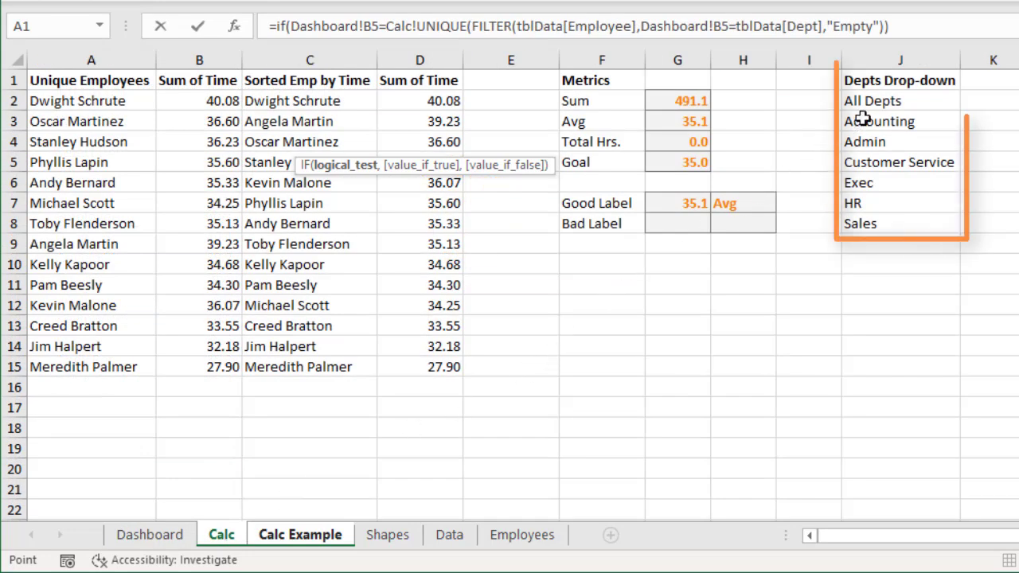
{"action": "left_click", "coordinate": [921, 100]}
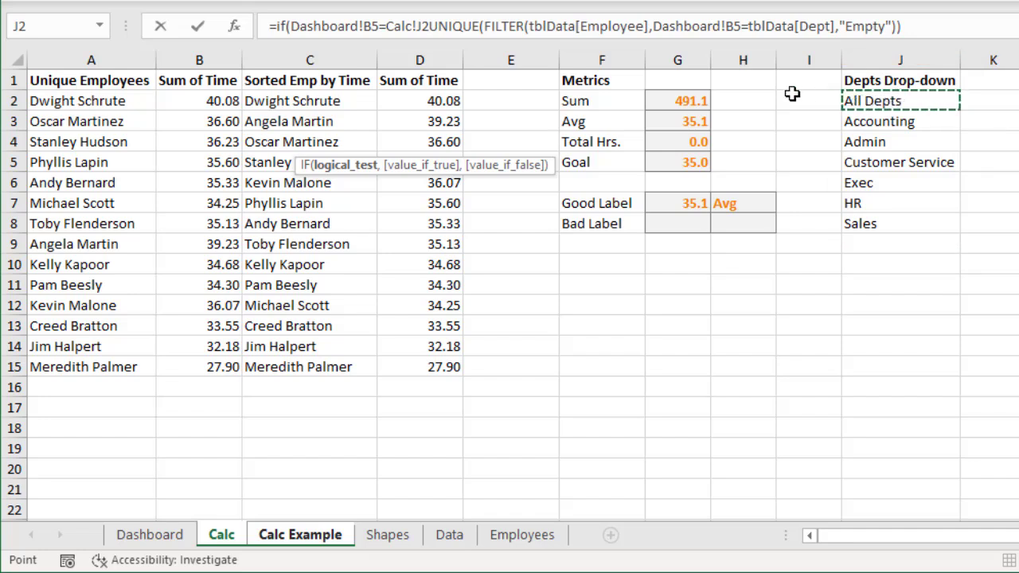
{"action": "left_click", "coordinate": [430, 24]}
{"action": "type", "text": ","}
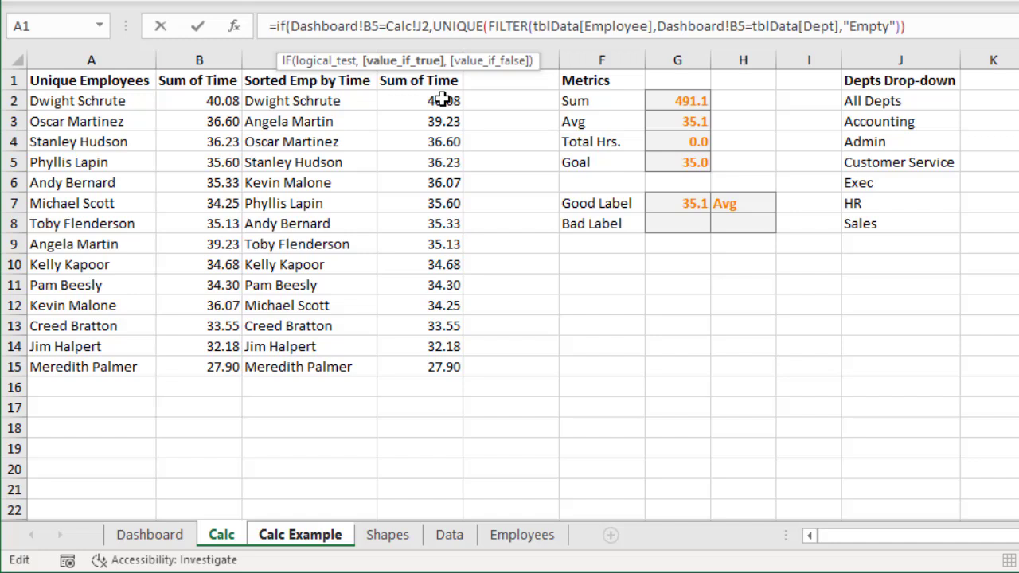
Step: Enter UNIQUE(tblData[Employee]) as the IF's true result
{"action": "type", "text": "uni"}
{"action": "key", "text": "Down"}
{"action": "key", "text": "Down"}
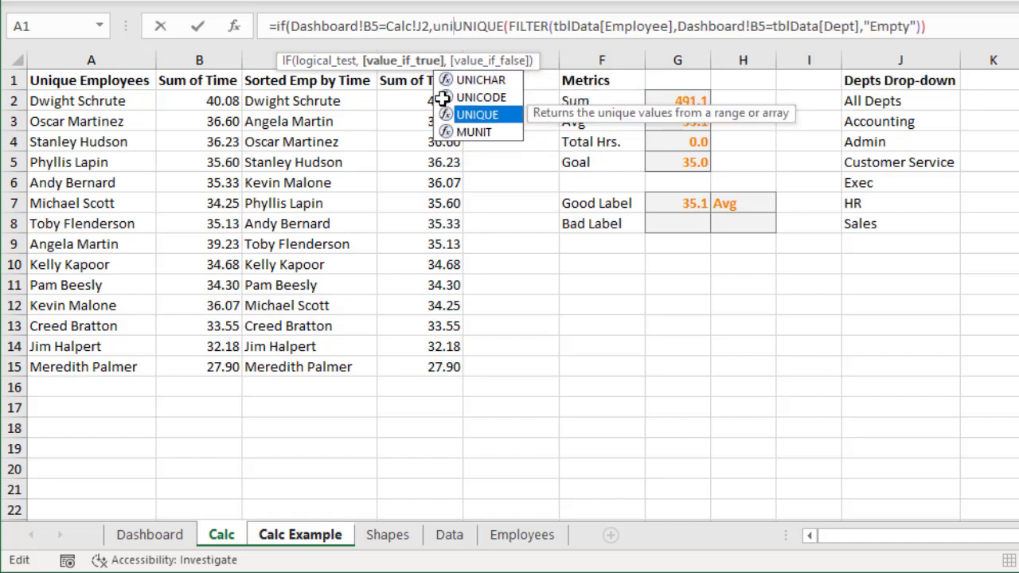
{"action": "key", "text": "Tab"}
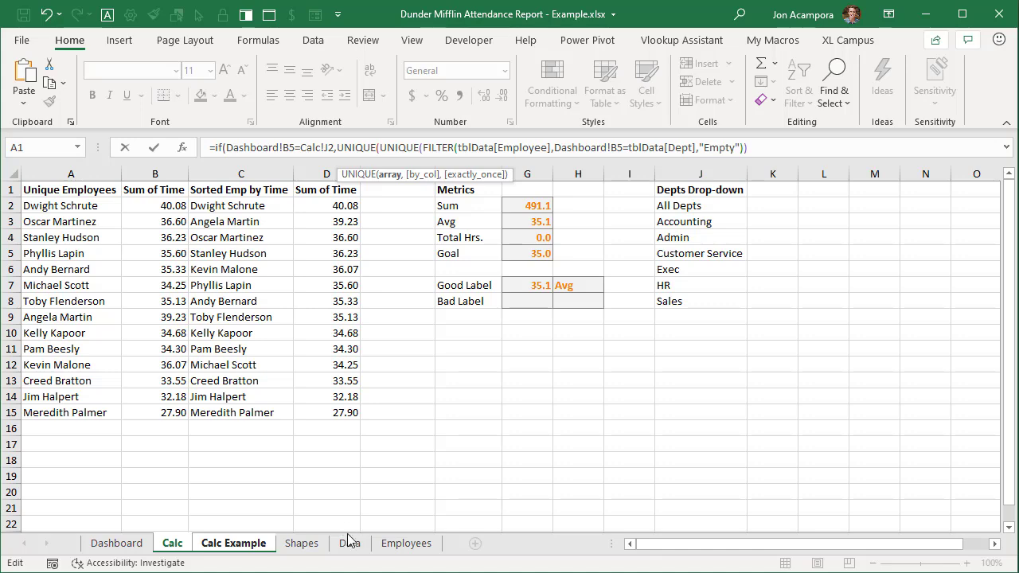
{"action": "left_click", "coordinate": [349, 541]}
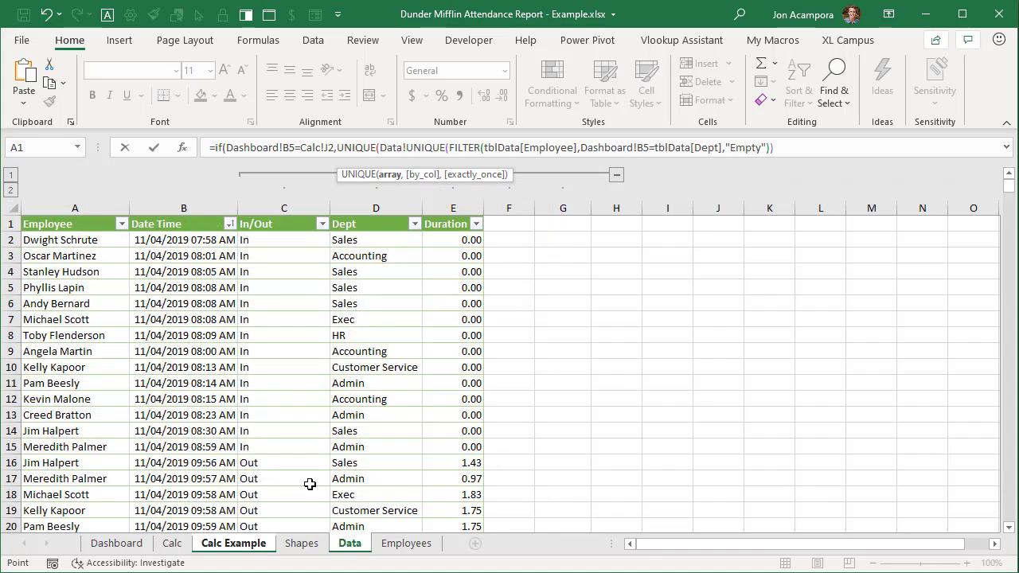
{"action": "left_click", "coordinate": [89, 214]}
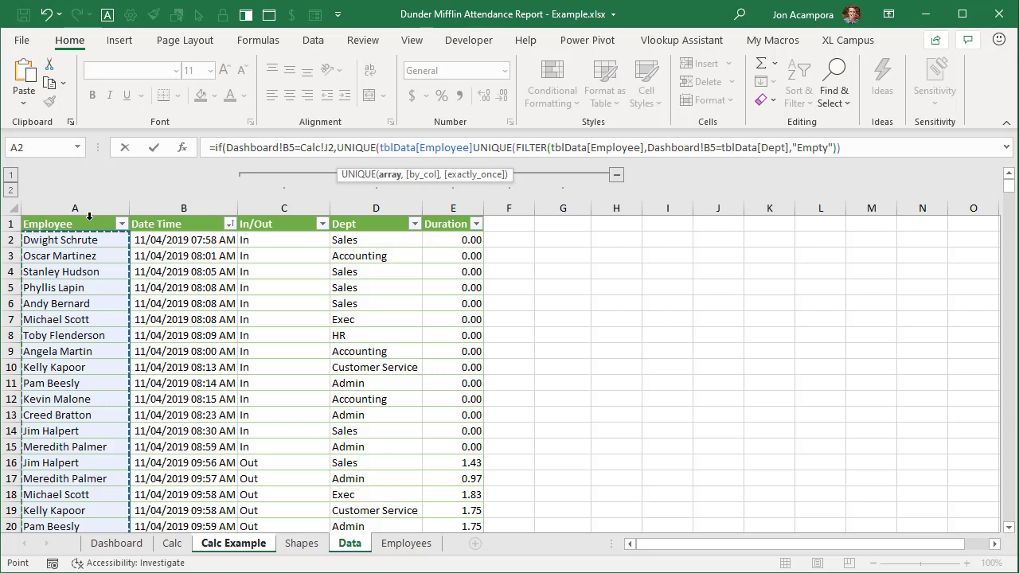
{"action": "type", "text": ")"}
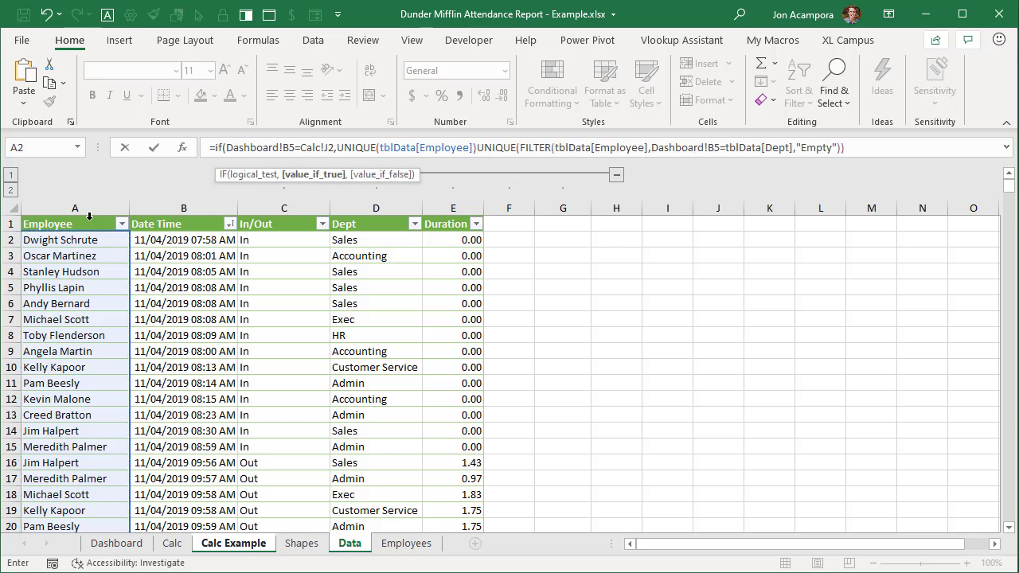
{"action": "type", "text": ","}
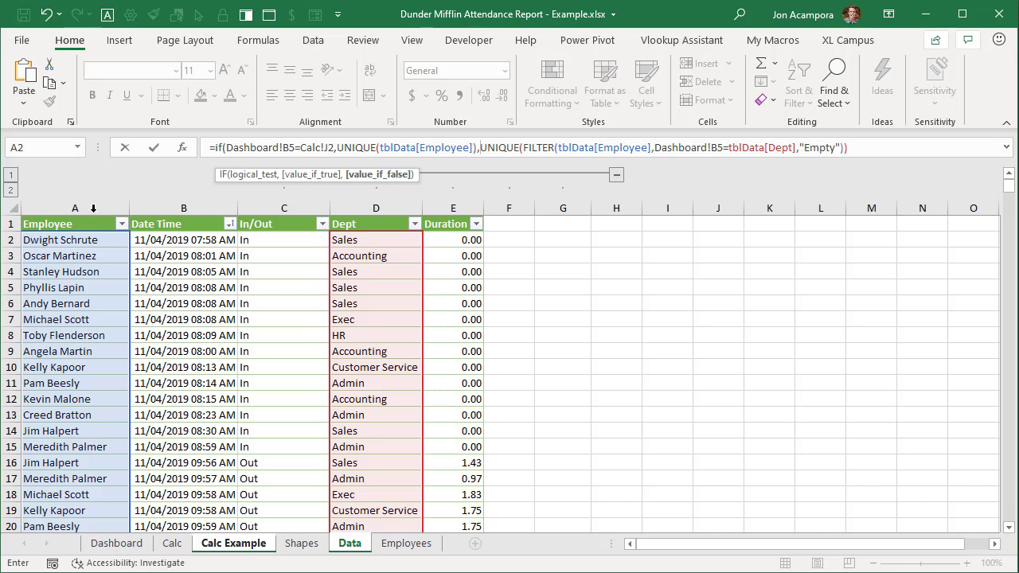
Step: Delete the UNIQUE(tblData[Employee]) argument and start a Calc Example reference instead
{"action": "left_click_drag", "start_coordinate": [338, 147], "coordinate": [459, 151]}
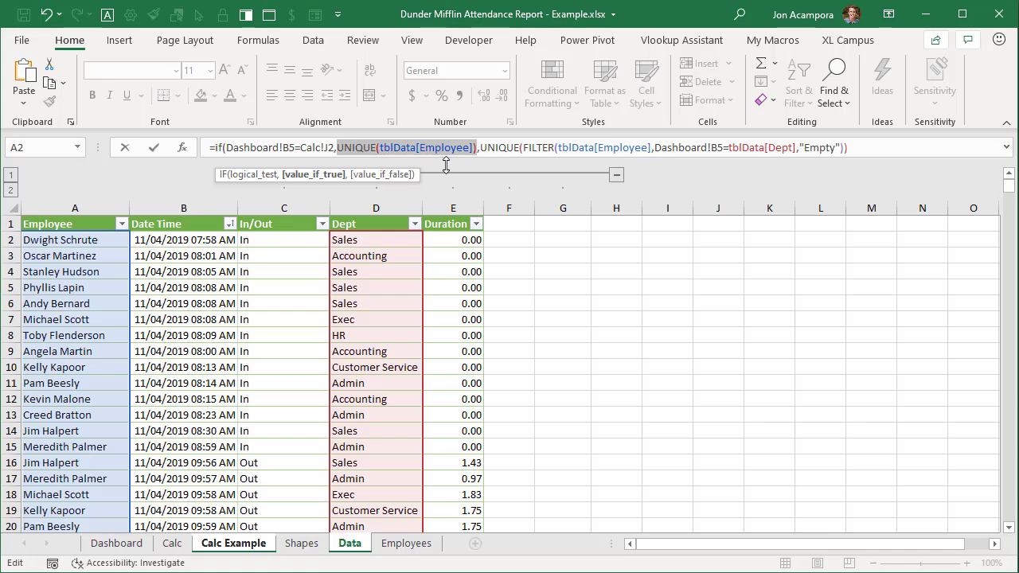
{"action": "key", "text": "Delete"}
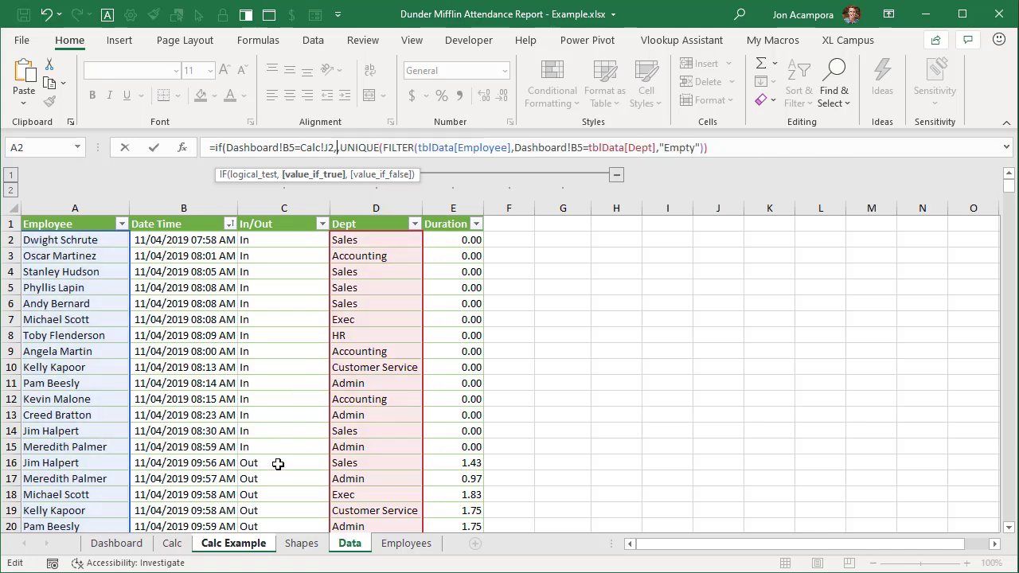
{"action": "left_click", "coordinate": [247, 542]}
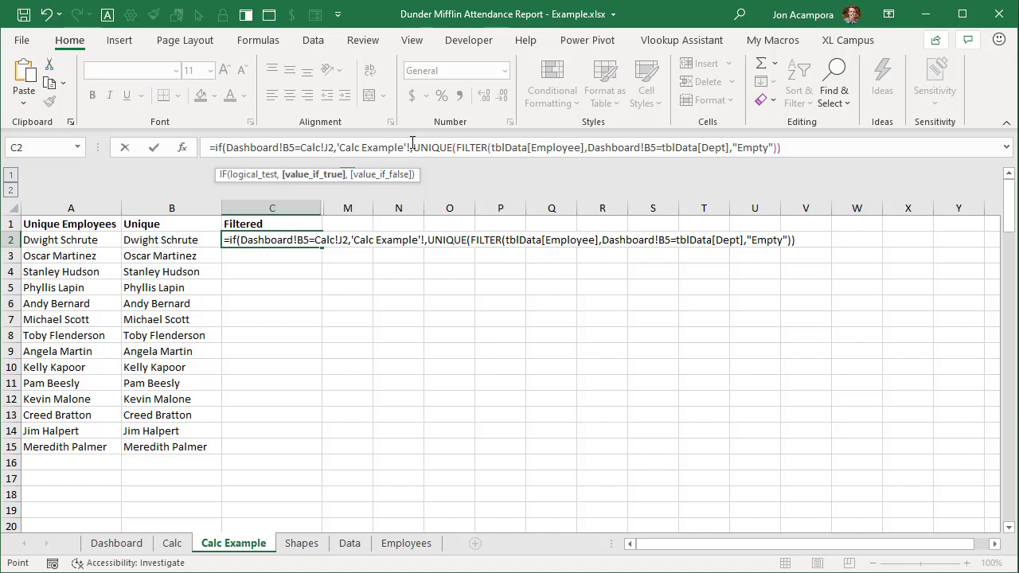
Step: Set the IF's true result to the B2# spill range, removing the 'Calc Example'! prefix
{"action": "left_click_drag", "start_coordinate": [411, 147], "coordinate": [336, 148]}
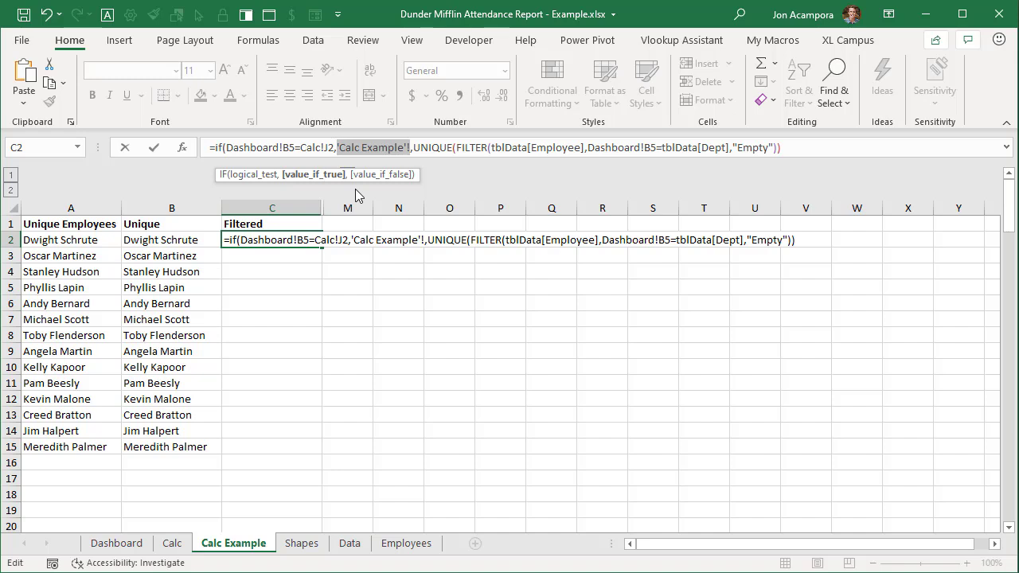
{"action": "left_click", "coordinate": [185, 237]}
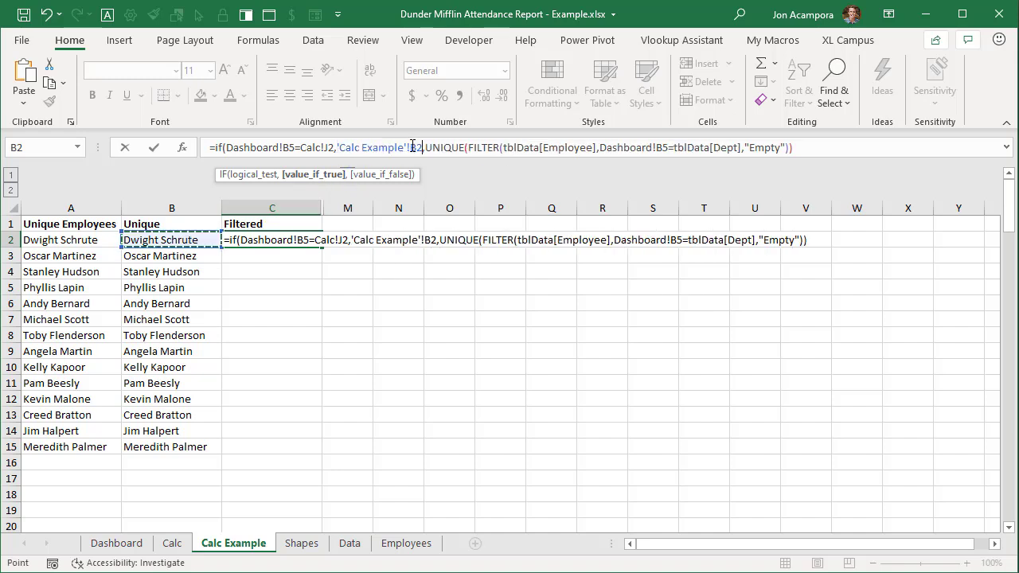
{"action": "left_click_drag", "start_coordinate": [394, 146], "coordinate": [336, 150]}
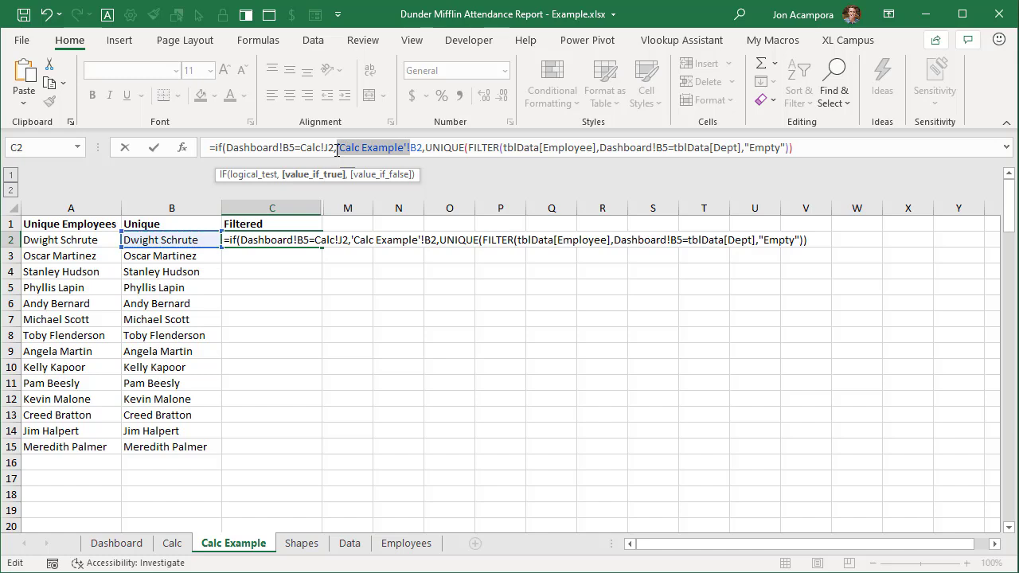
{"action": "key", "text": "End"}
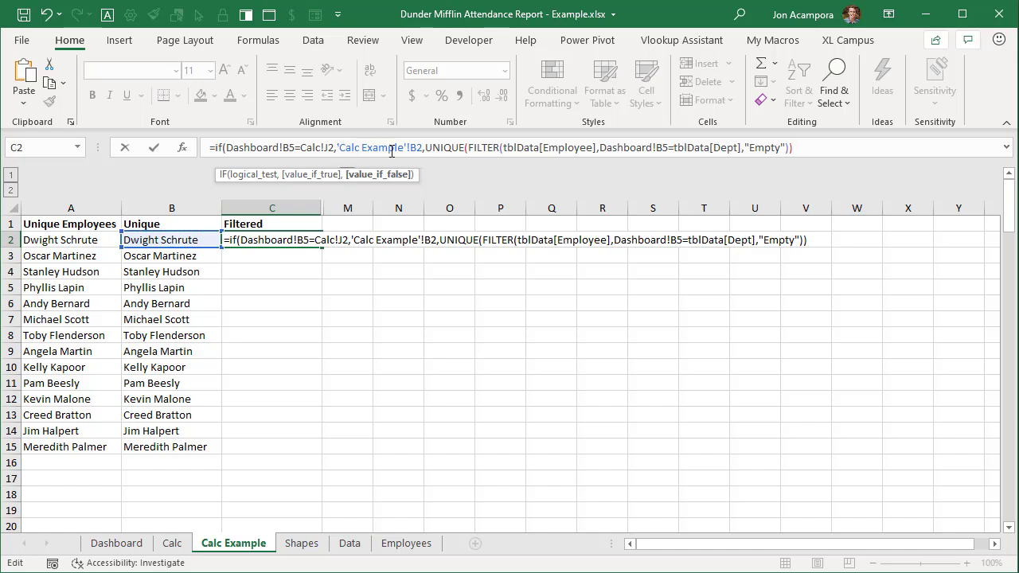
{"action": "left_click_drag", "start_coordinate": [410, 147], "coordinate": [336, 147]}
{"action": "key", "text": "Delete"}
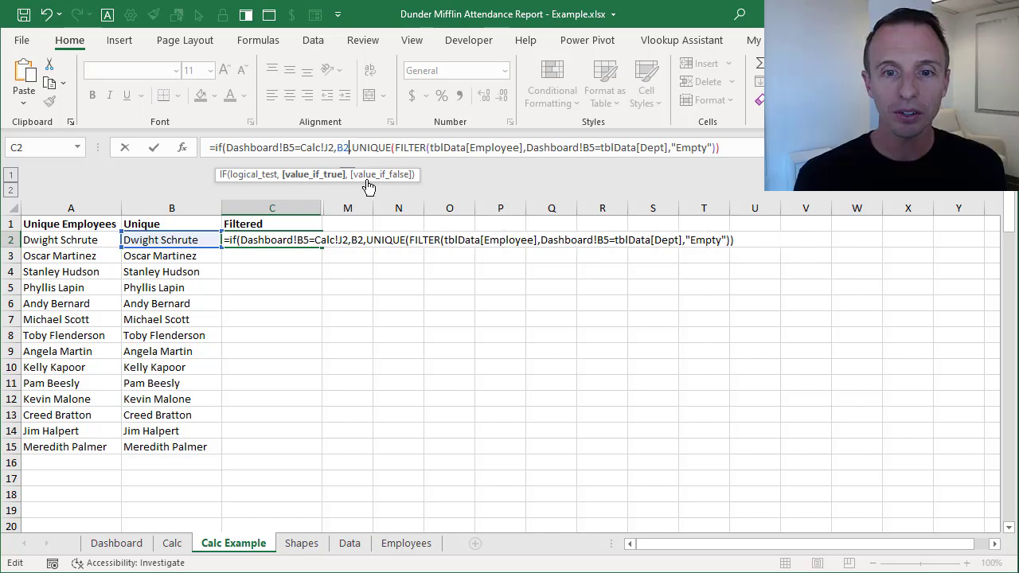
{"action": "type", "text": "#"}
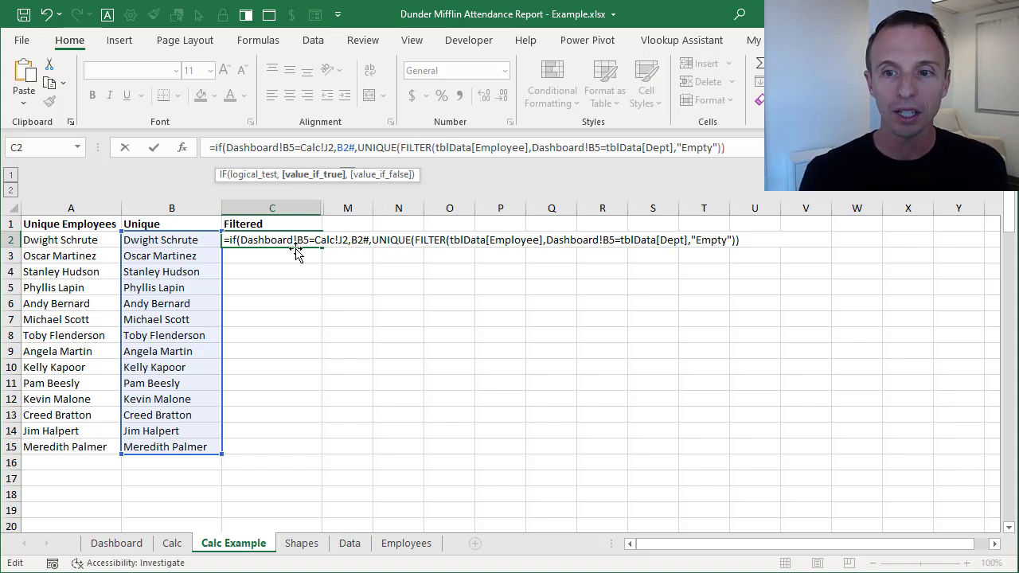
Step: Commit the C2 IF formula with Excel's correction, then choose Admin in Dashboard cell B5
{"action": "key", "text": "Return"}
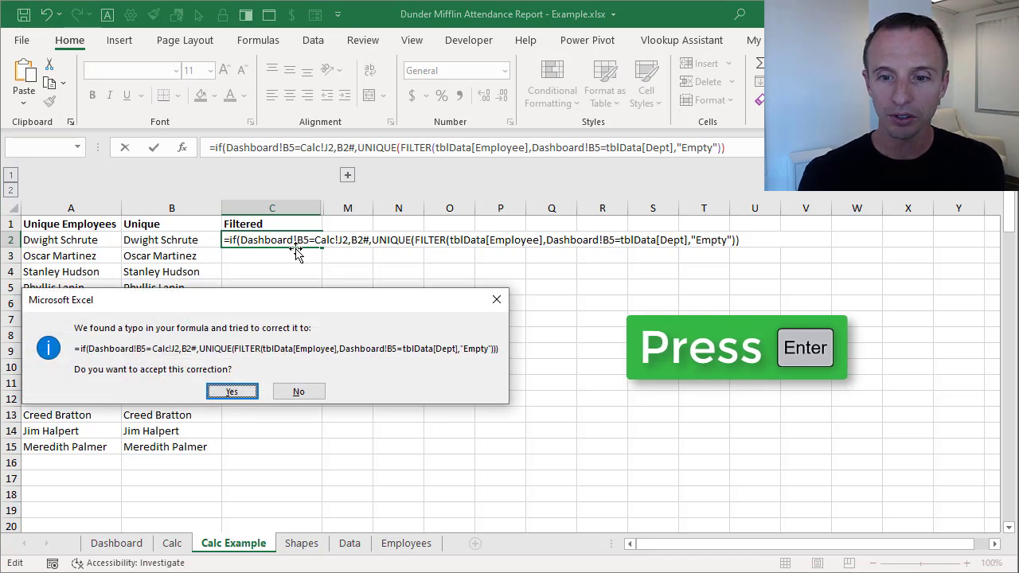
{"action": "key", "text": "Return"}
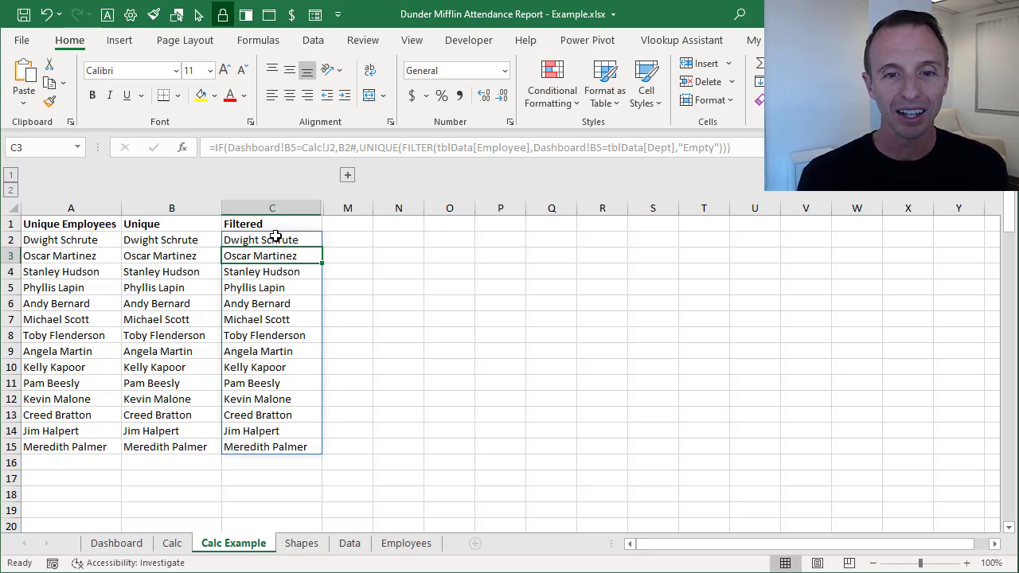
{"action": "left_click", "coordinate": [132, 545]}
{"action": "left_click", "coordinate": [190, 262]}
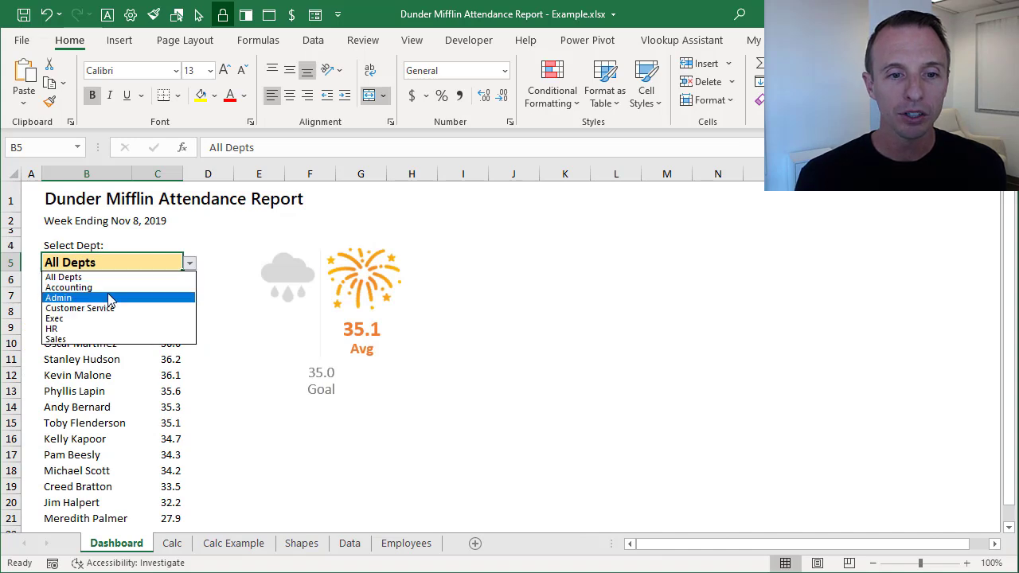
{"action": "left_click", "coordinate": [88, 296]}
{"action": "left_click", "coordinate": [234, 544]}
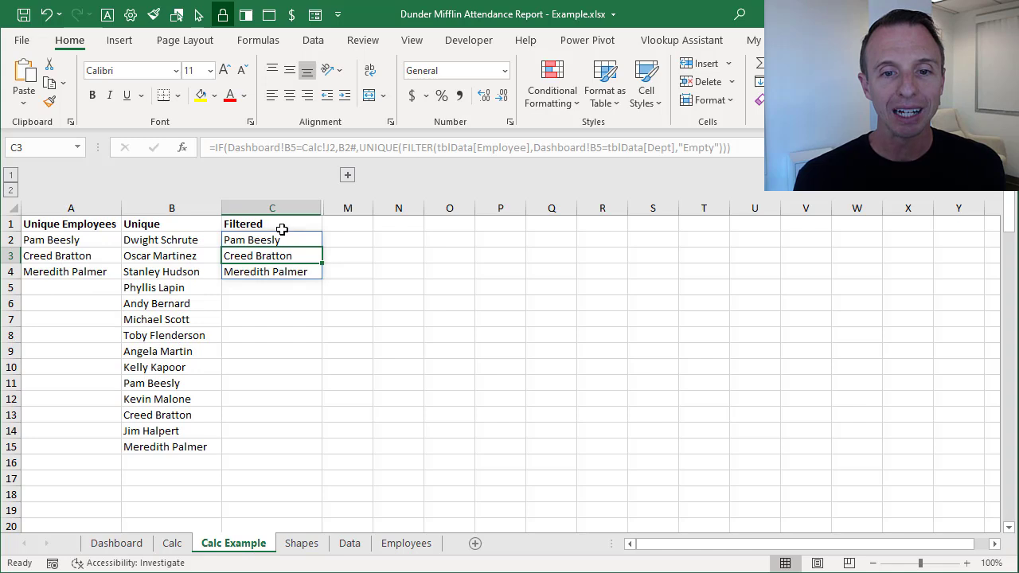